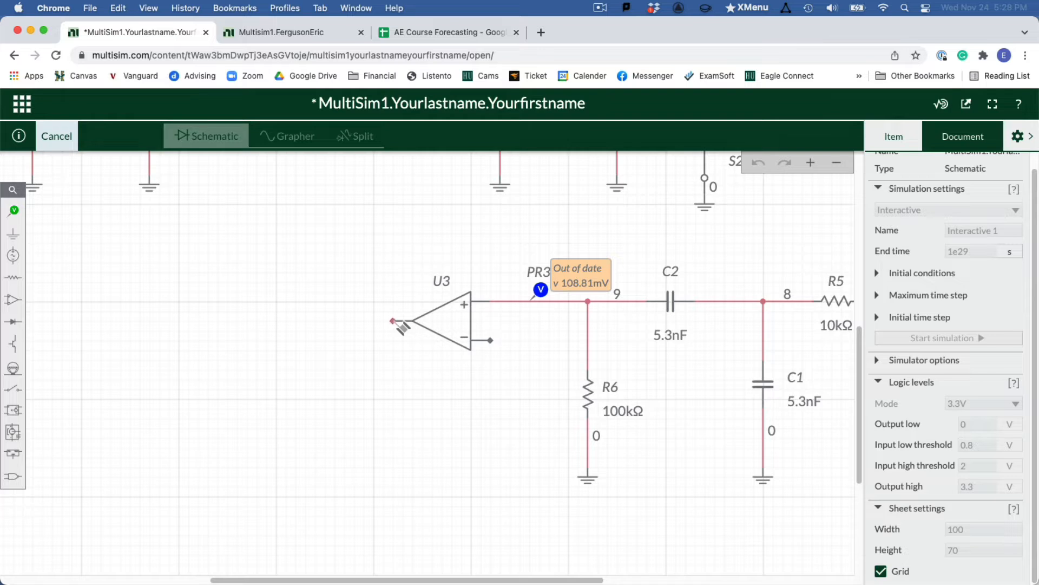
Step: Wire a short output lead from op-amp U3 and a feedback branch running down from the output and back toward the inverting input
click(393, 321)
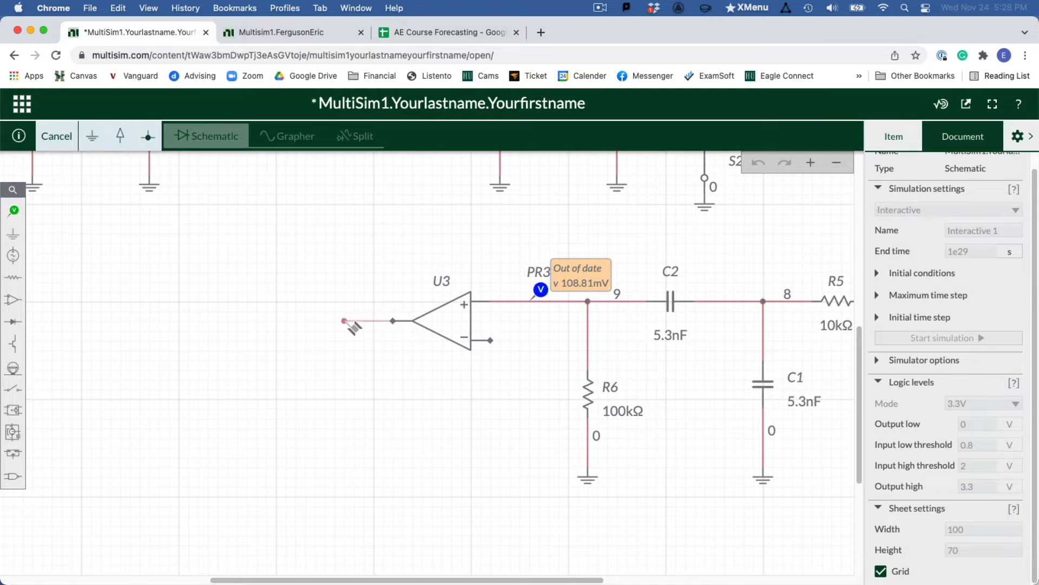
click(344, 321)
click(394, 320)
double_click(393, 379)
click(394, 380)
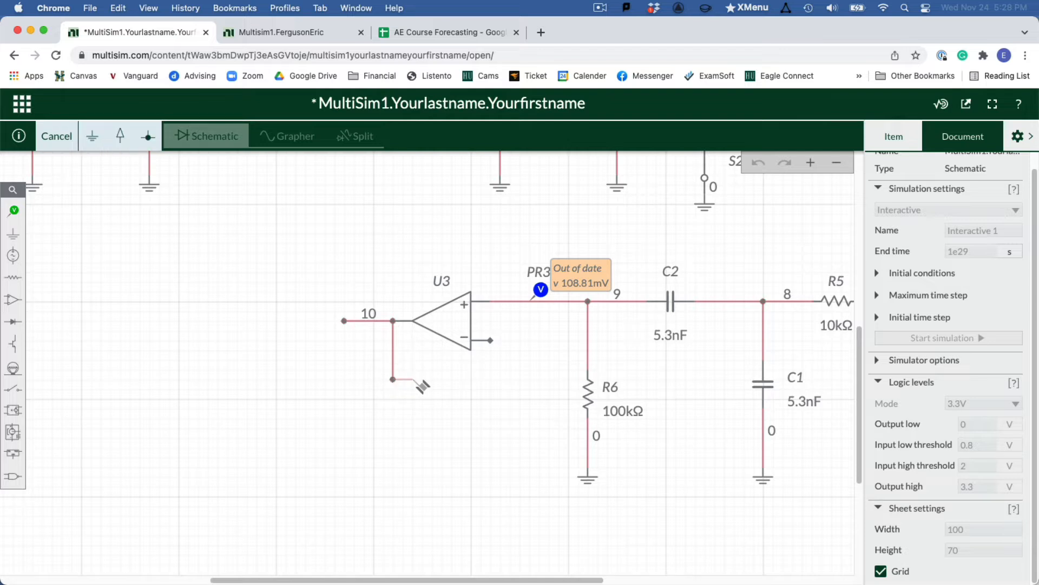
double_click(413, 379)
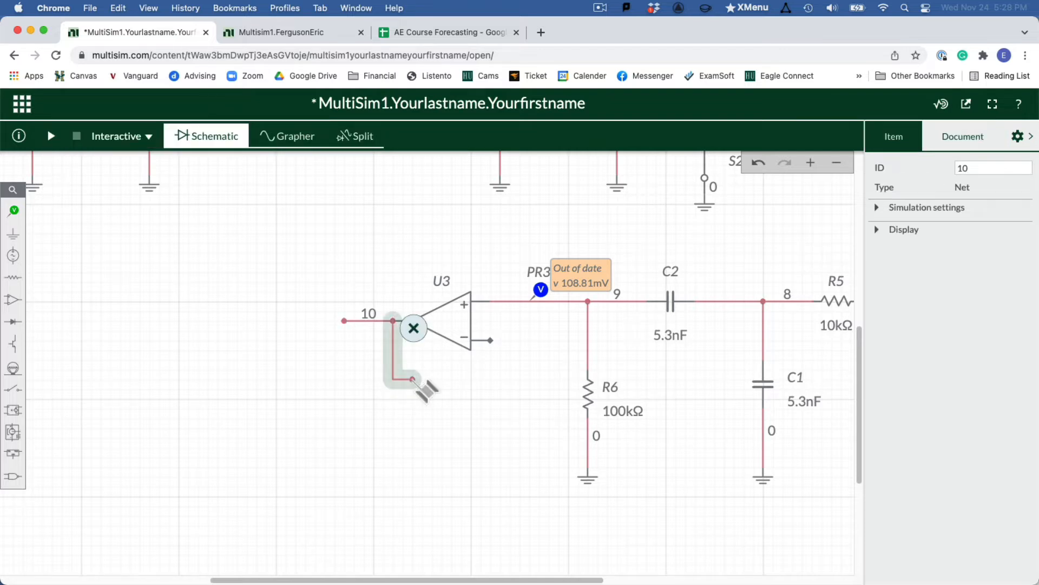
Step: Place a horizontal resistor at the end of U3's feedback wire and set its resistance to 10 kΩ
key(r)
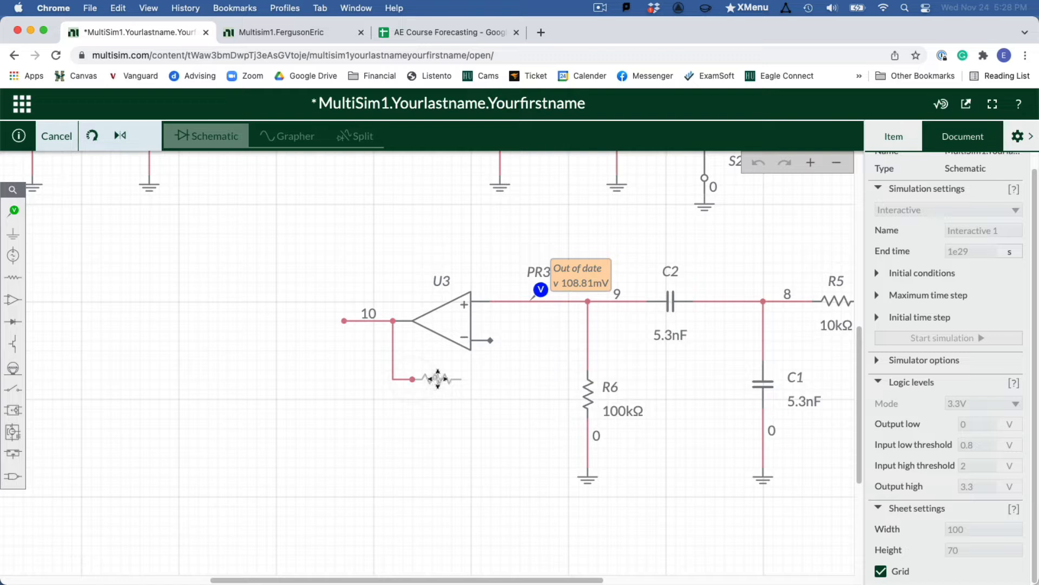
click(440, 379)
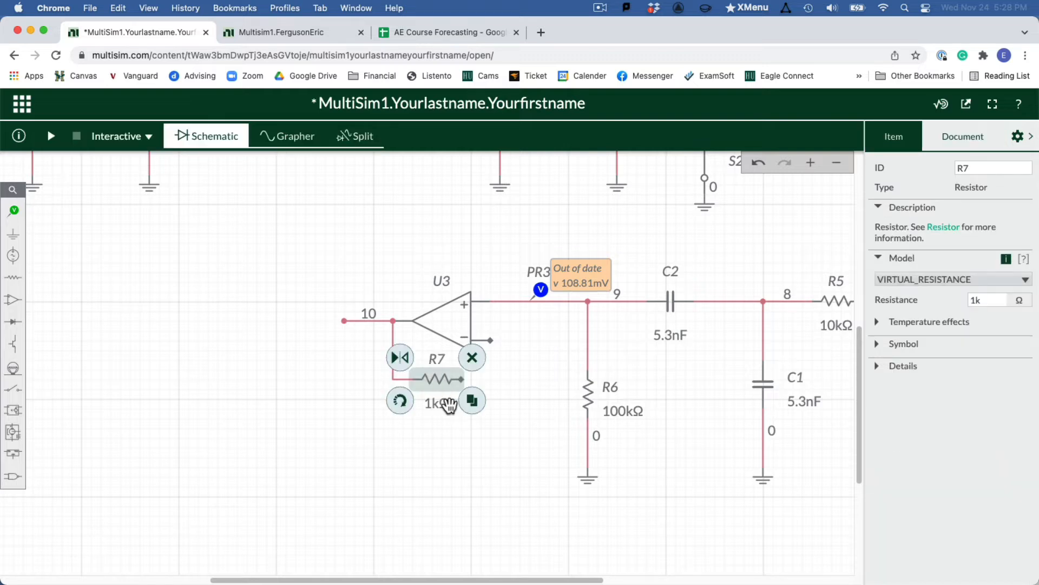
click(436, 402)
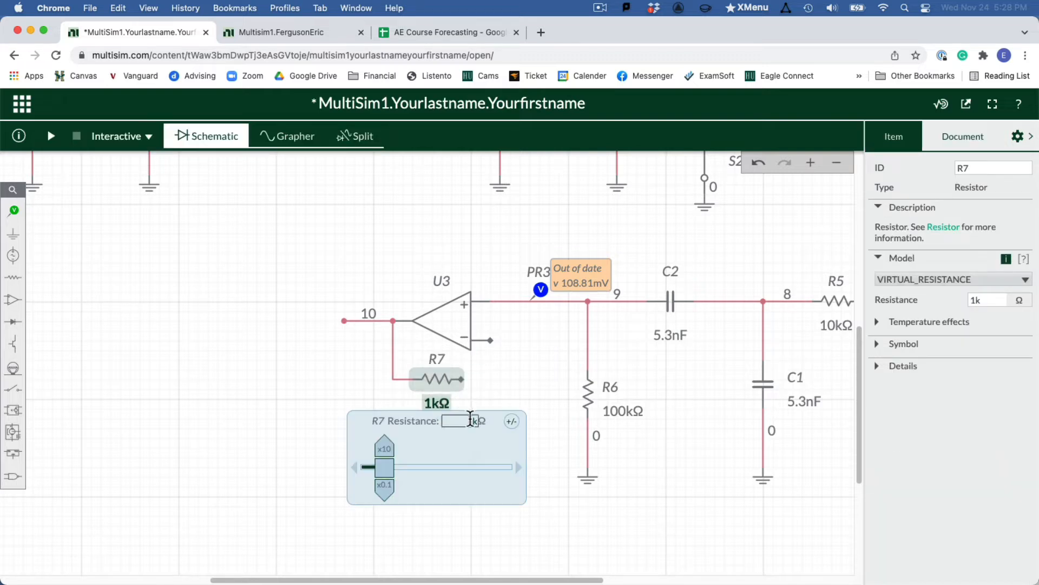
text(10)
key(Return)
click(530, 410)
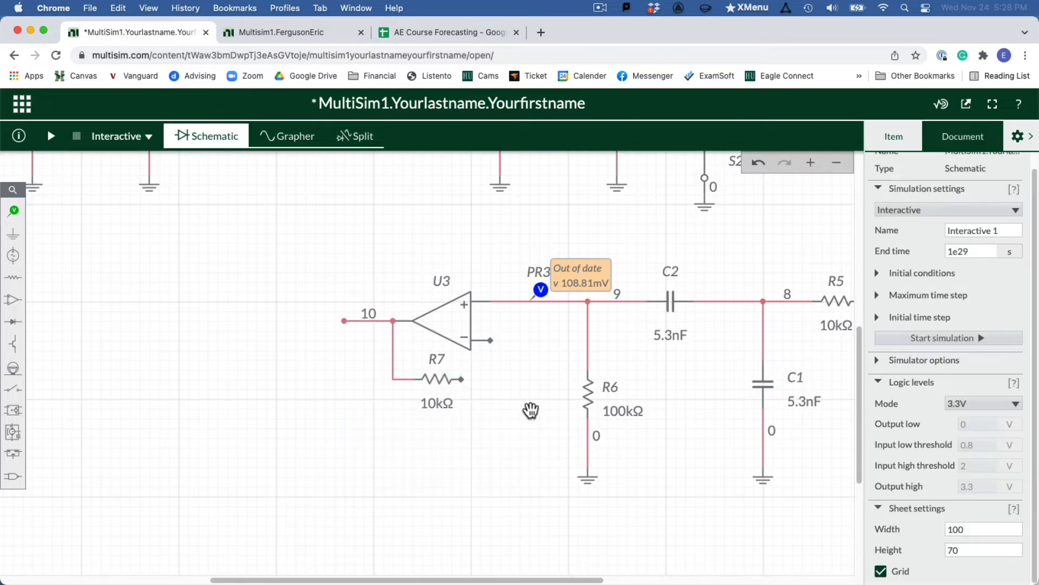
Step: Place a ground below U3's inverting input and a resistor just above it, rotated to vertical
key(g)
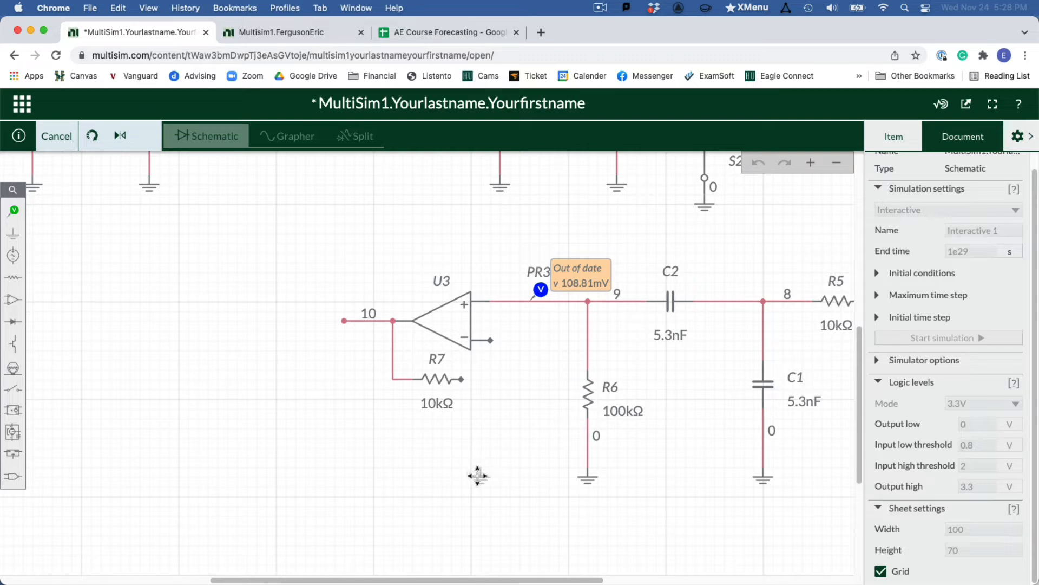
click(488, 475)
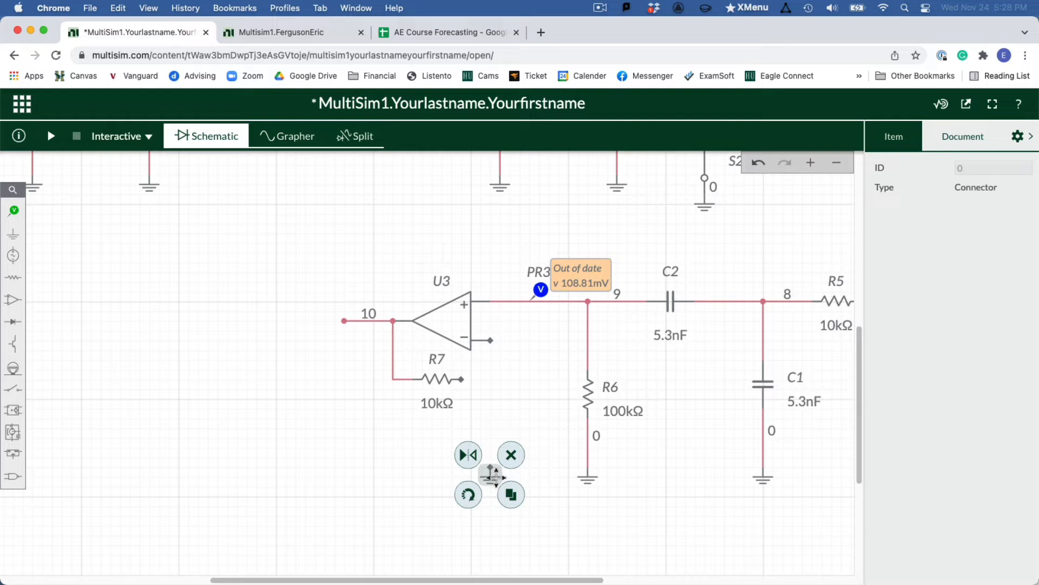
key(r)
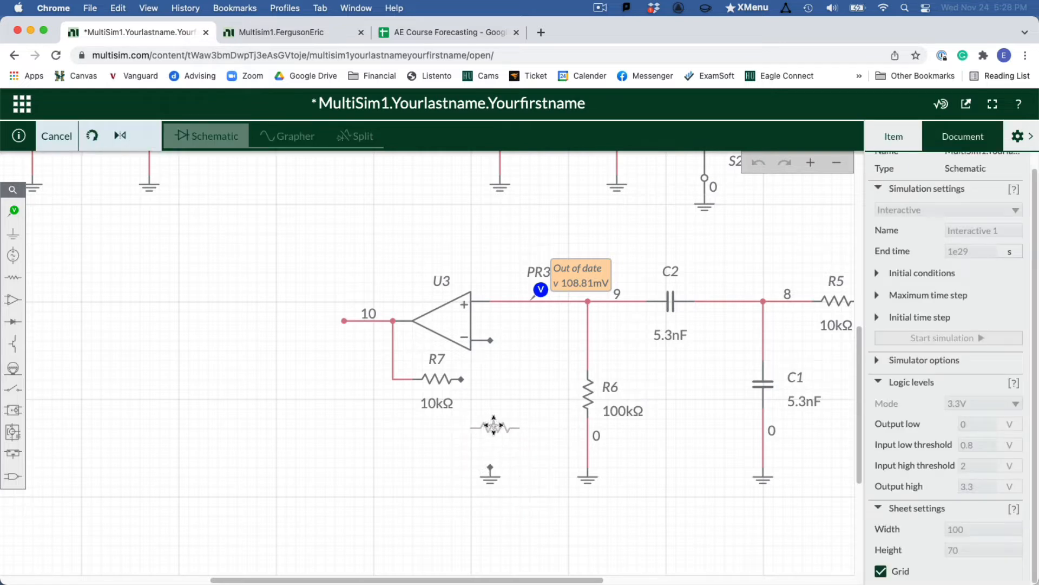
click(489, 425)
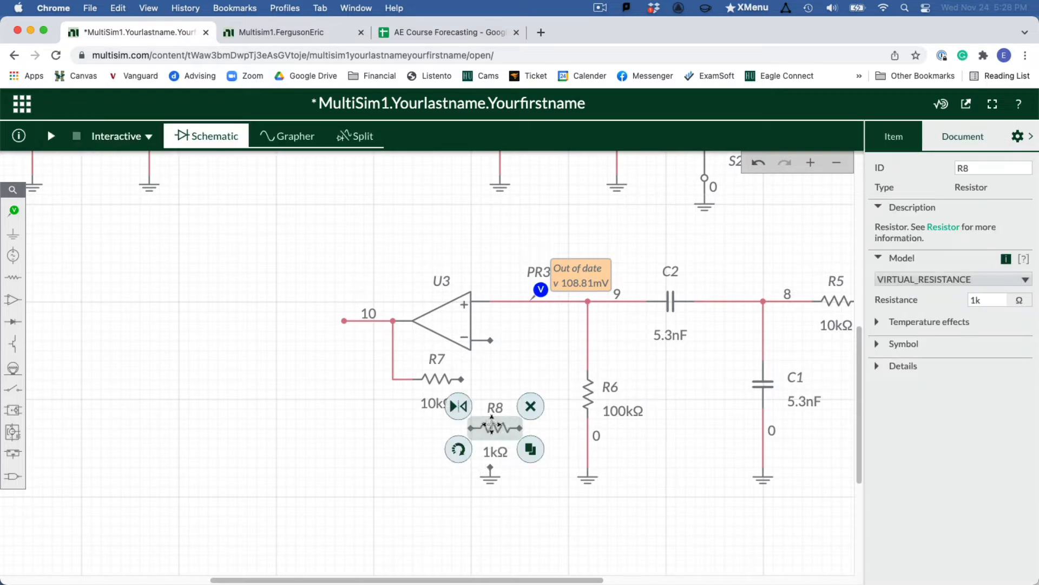
click(463, 449)
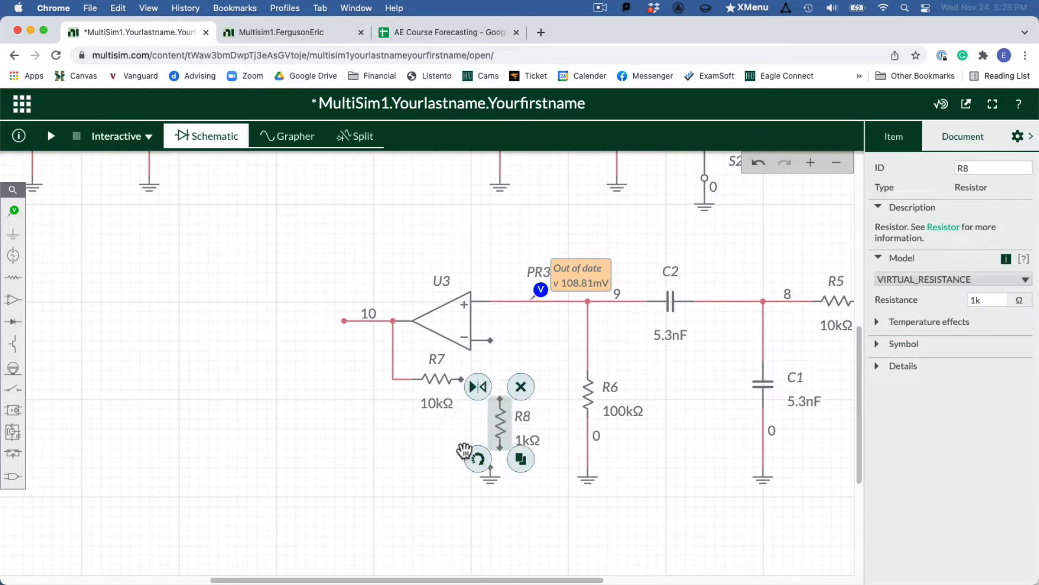
Step: Set the vertical resistor R8 to 10 kΩ and align it directly above the ground symbol
click(524, 440)
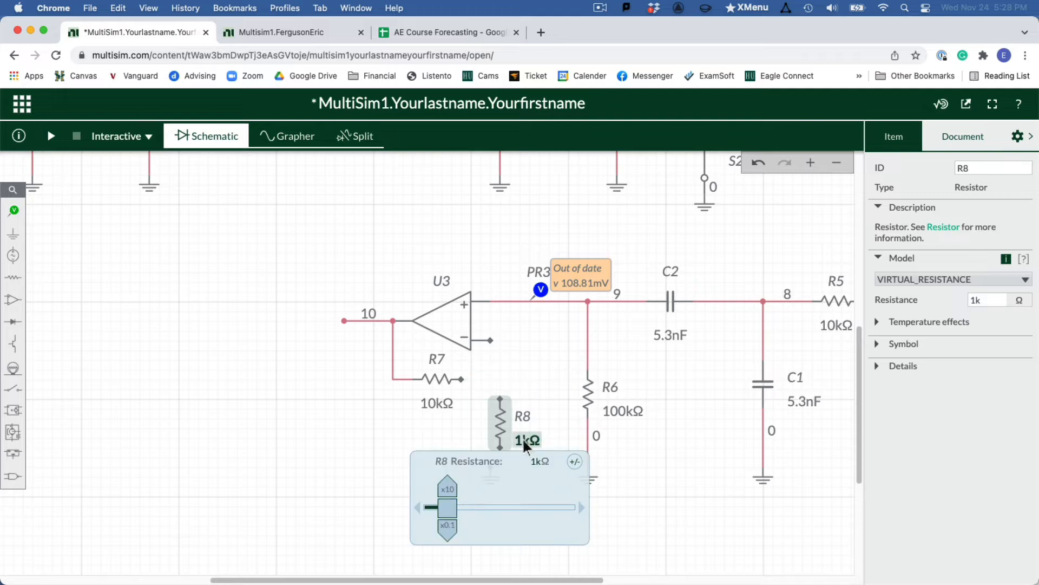
click(537, 460)
click(539, 376)
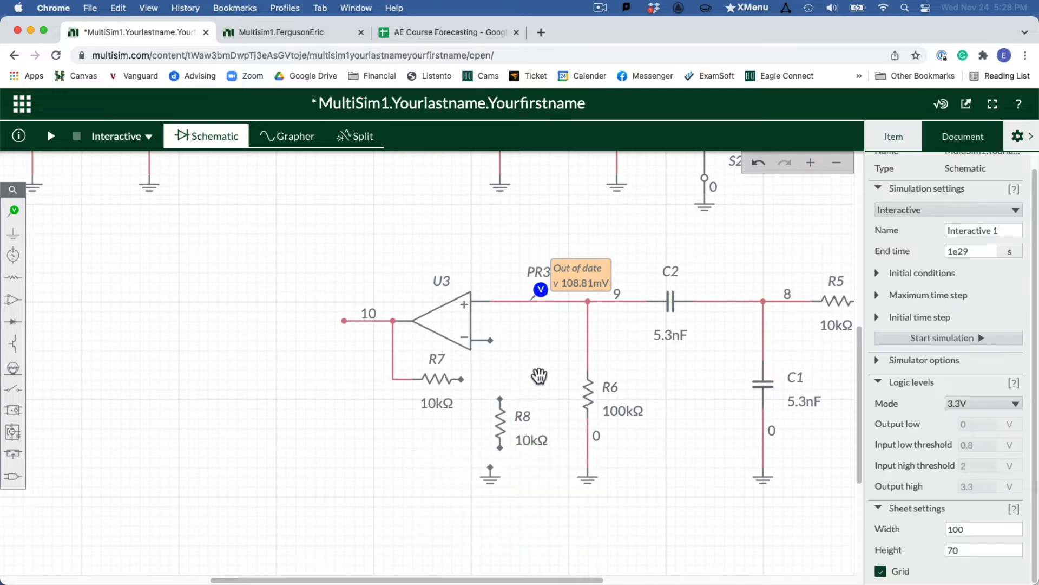
drag(502, 431, 478, 416)
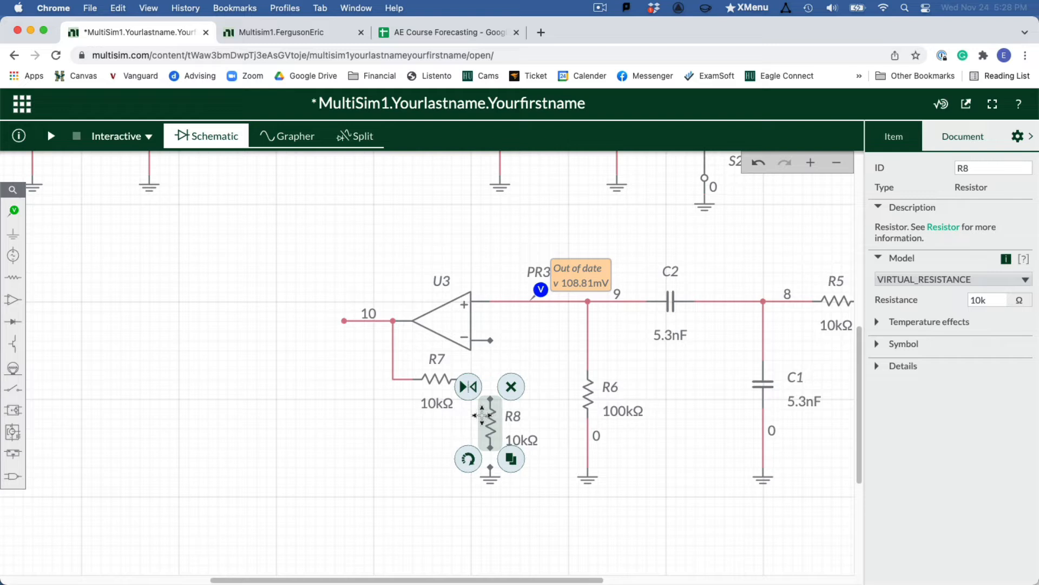
click(533, 415)
Step: Wire R8 between ground and U3's inverting input, and connect R7's free end to that inverting-input wire
click(490, 467)
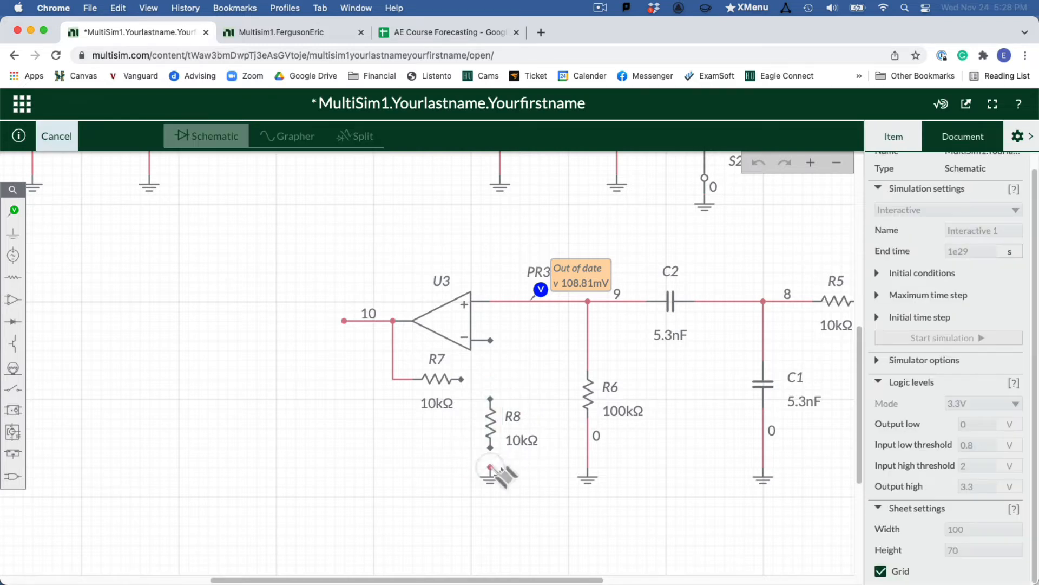
click(491, 447)
click(490, 399)
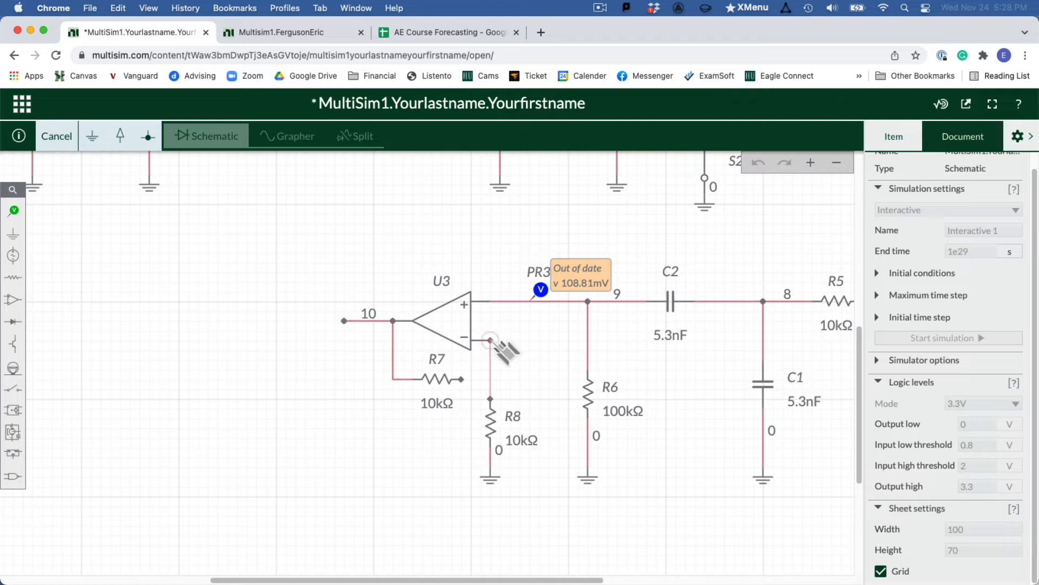
click(491, 340)
click(463, 379)
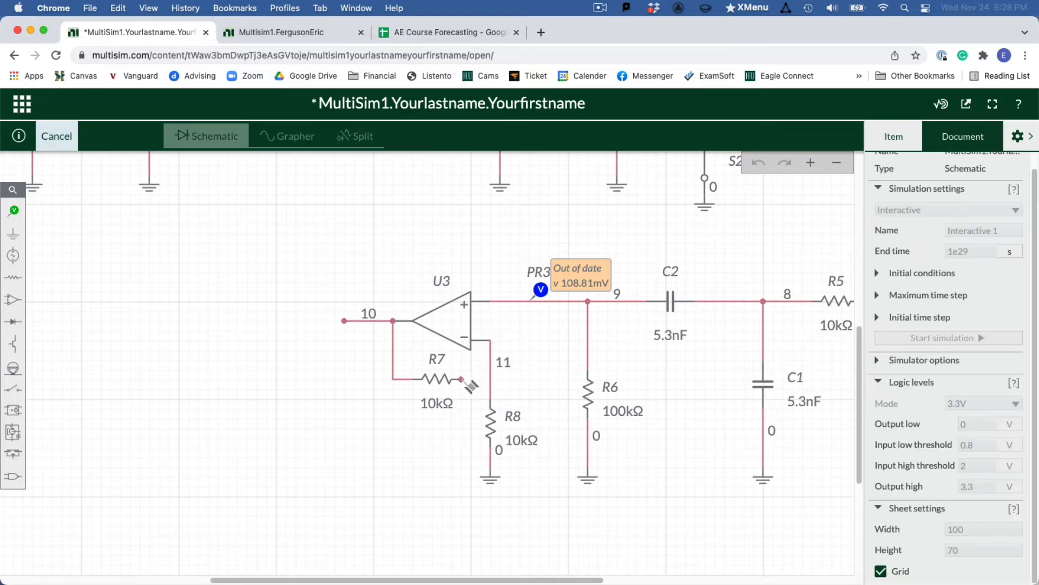
click(491, 379)
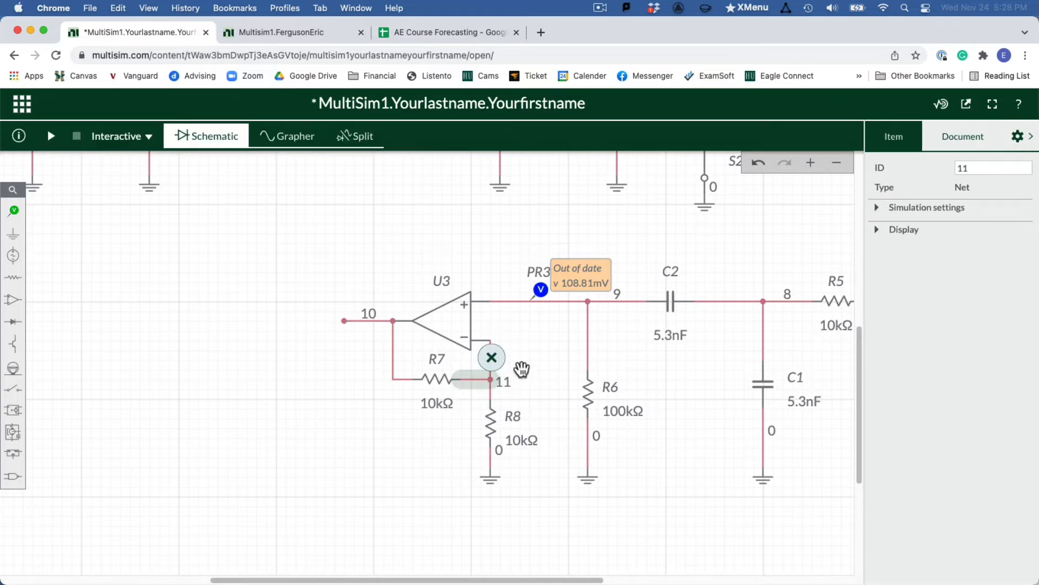
click(527, 363)
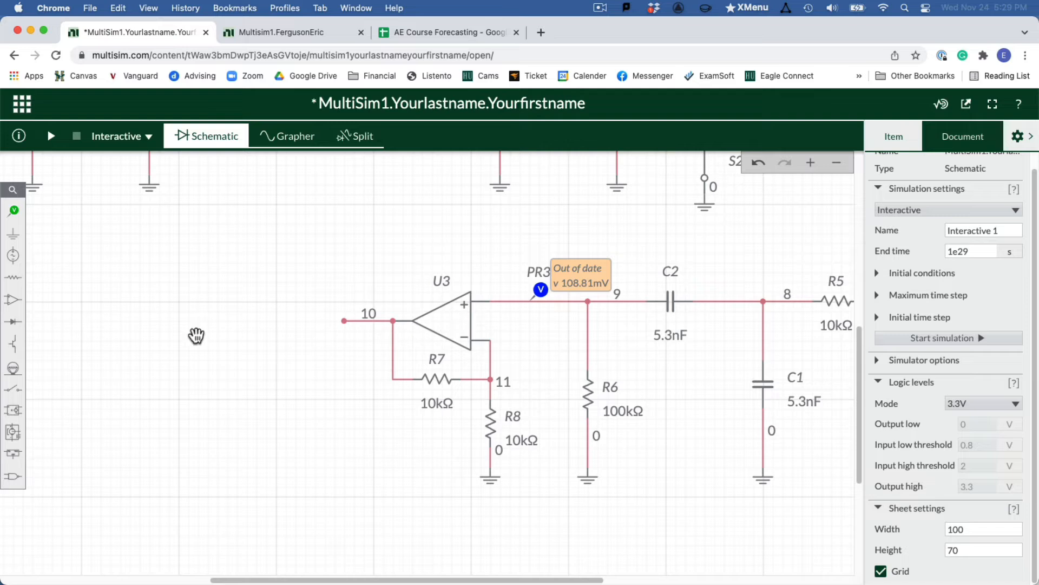
Step: Place a voltage probe on the output wire of op-amp U3
click(15, 212)
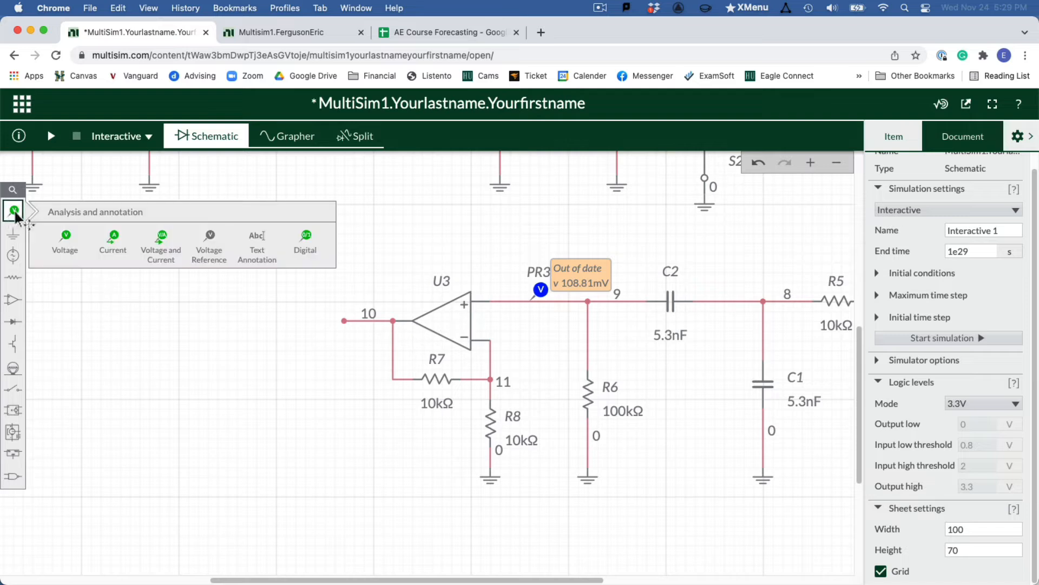
click(60, 238)
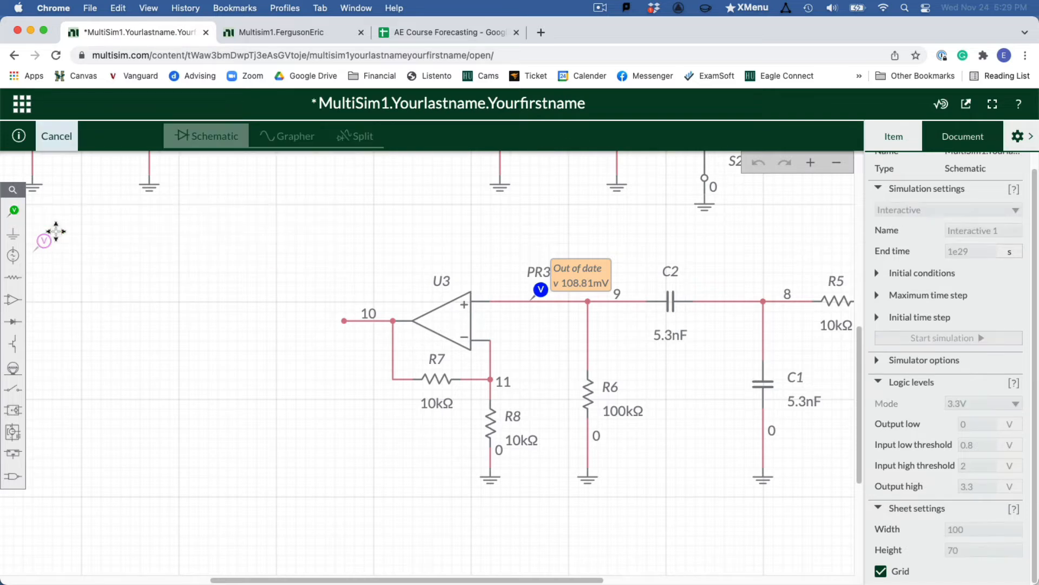
click(368, 305)
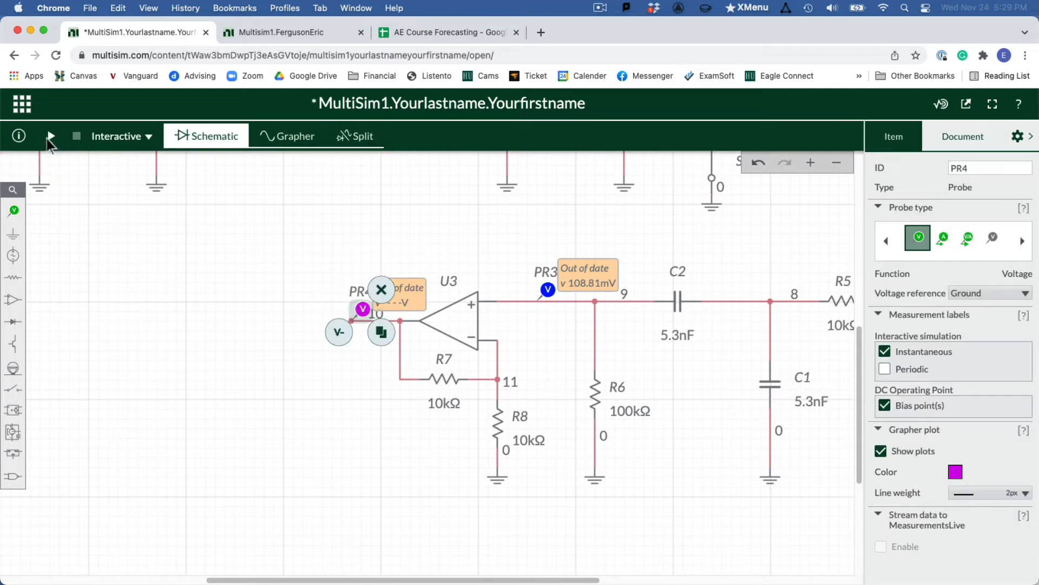
Step: Run and stop the interactive simulation several times to compare the probe voltages at U3's input and output
click(49, 137)
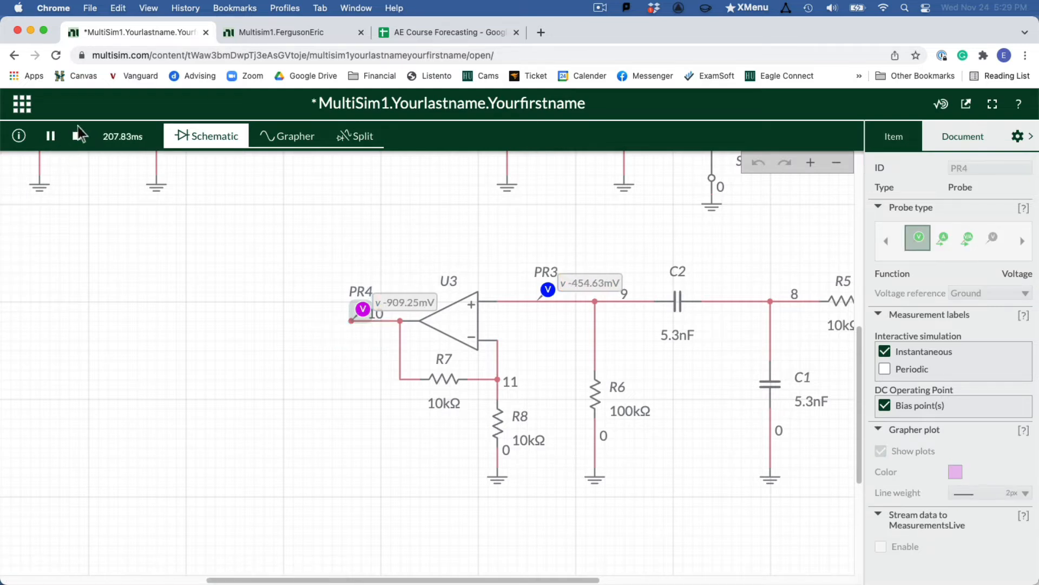
click(76, 136)
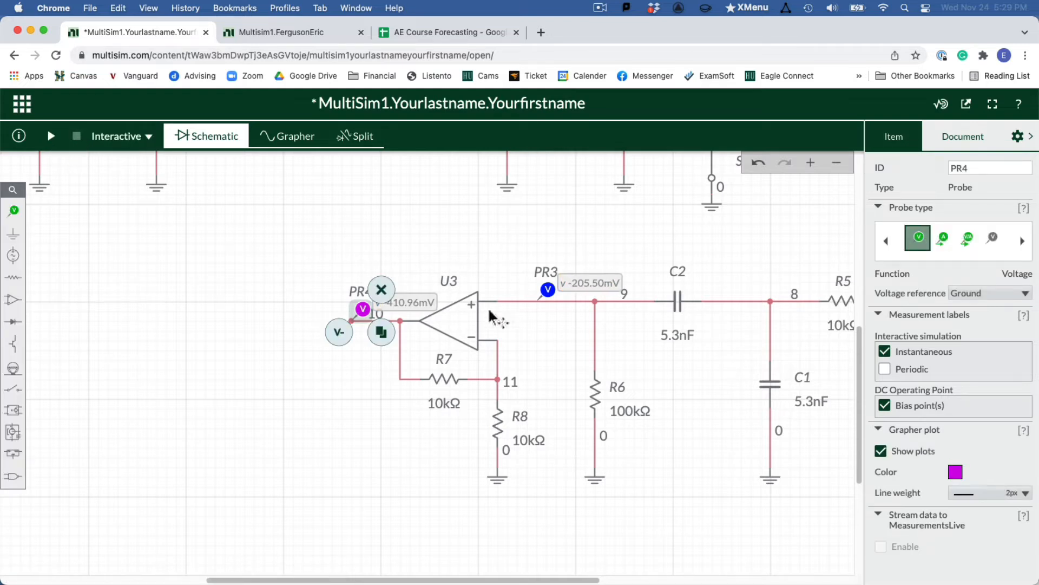
click(409, 241)
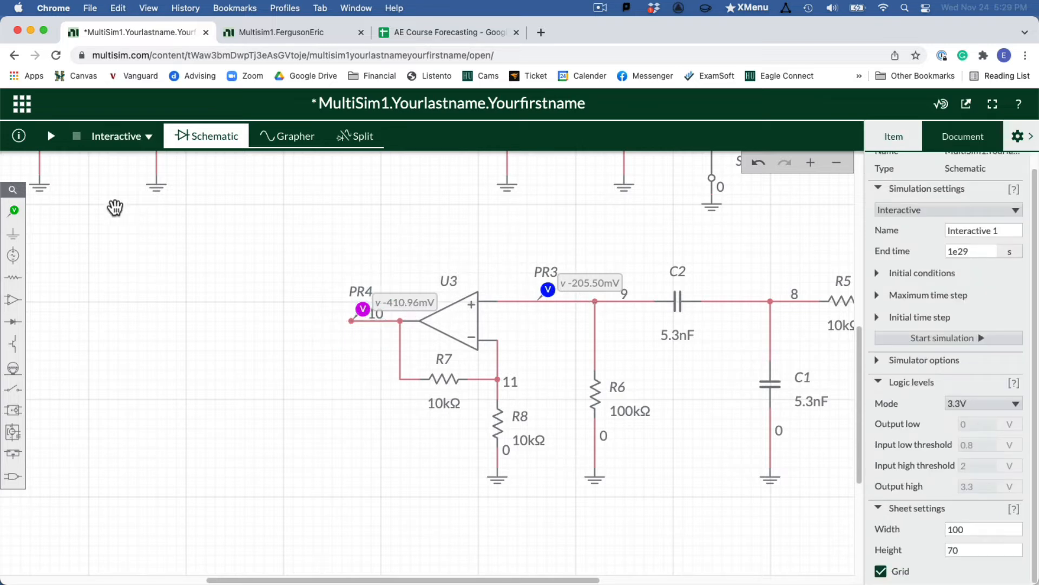
click(52, 136)
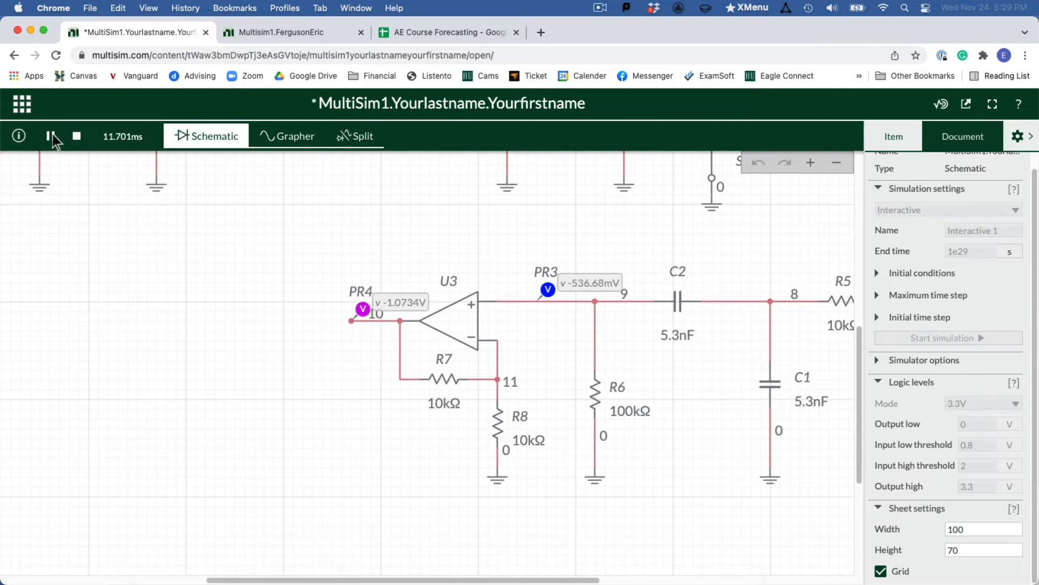
click(76, 135)
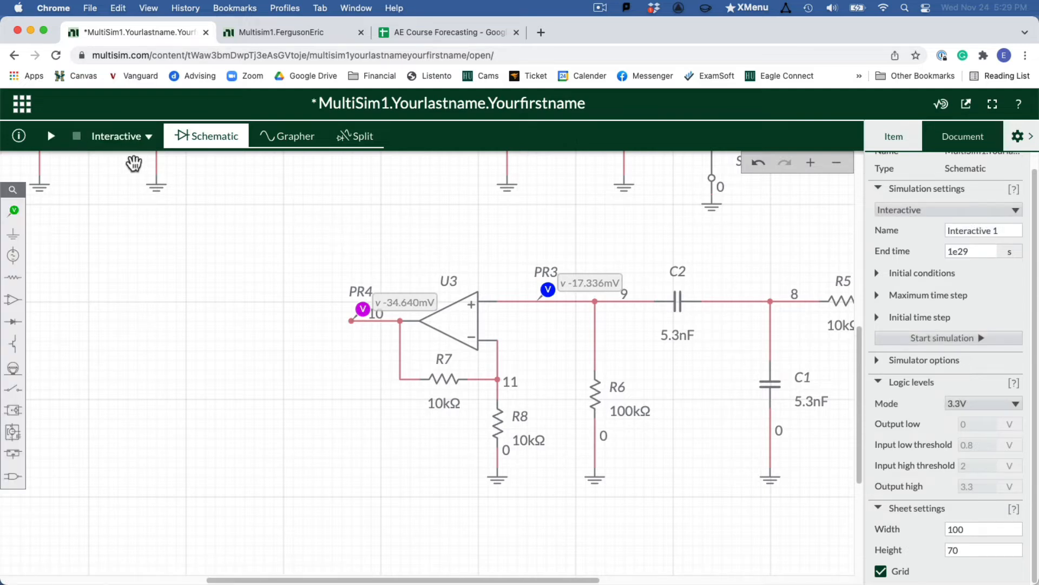
click(52, 136)
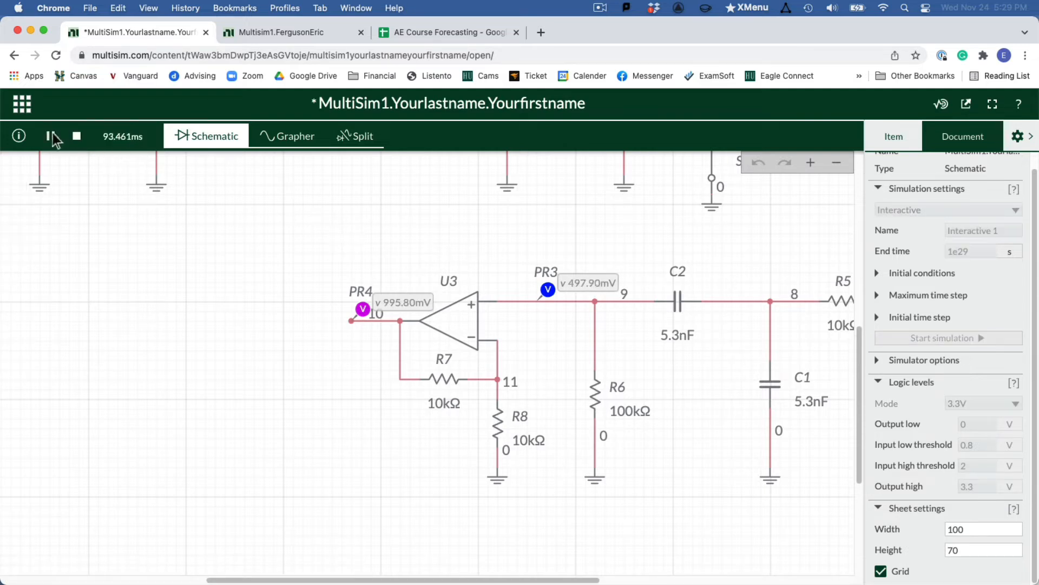
click(52, 136)
click(52, 136)
click(77, 136)
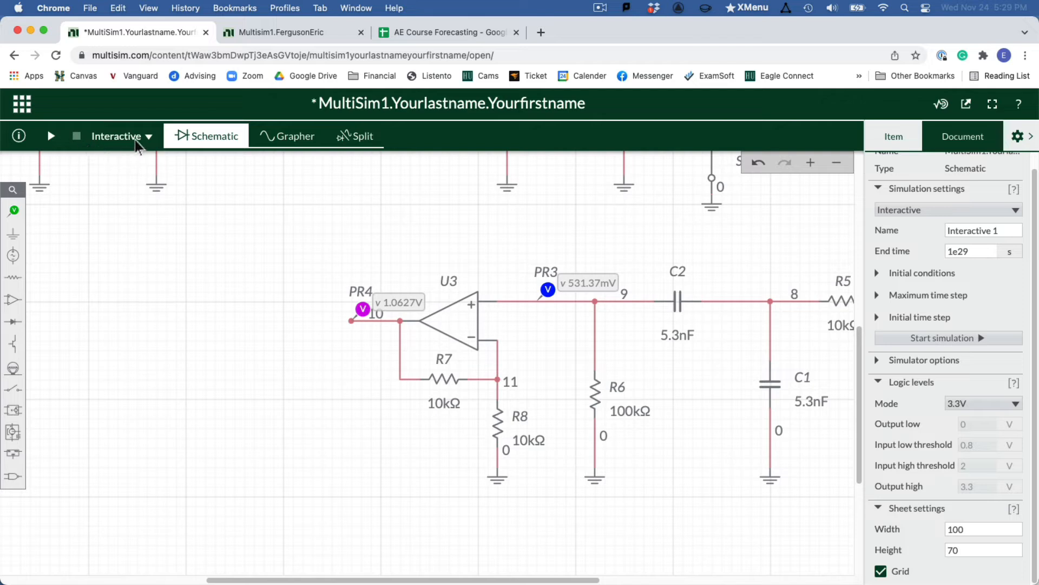
Step: Show schematic and grapher side by side, run and stop the simulation, and inspect the PR3 waveform
click(362, 135)
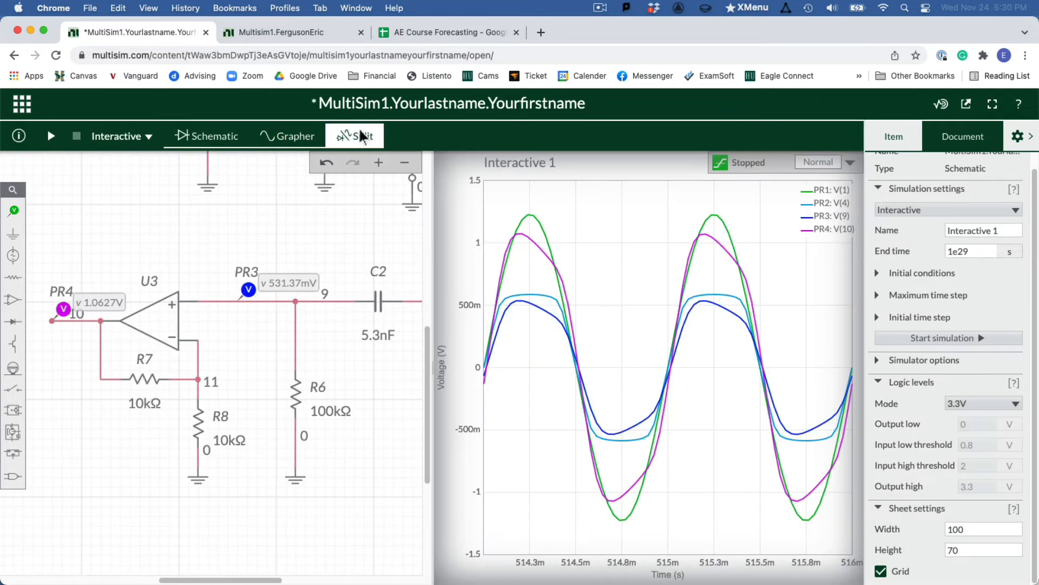
click(50, 135)
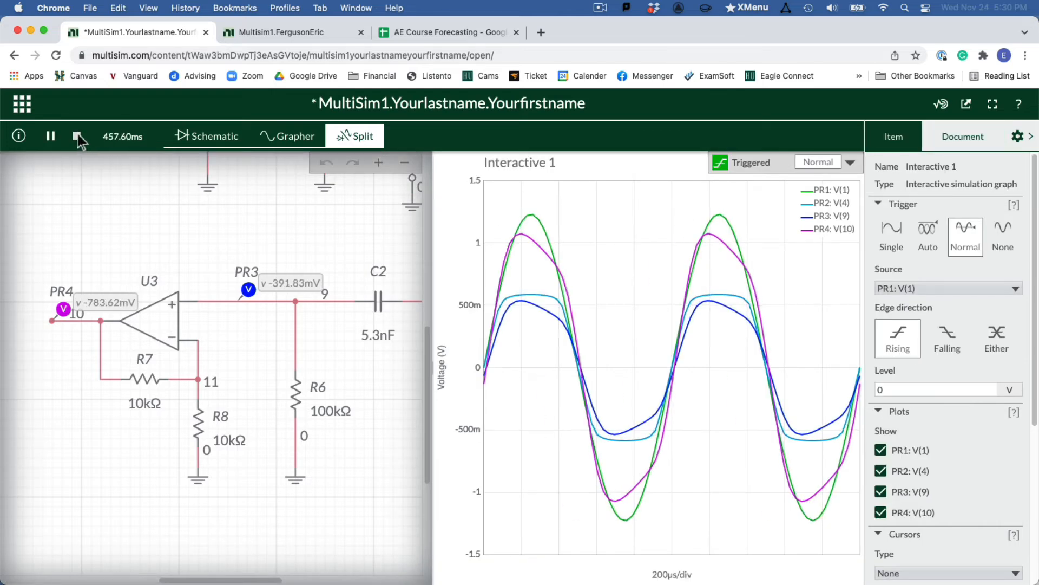
click(77, 134)
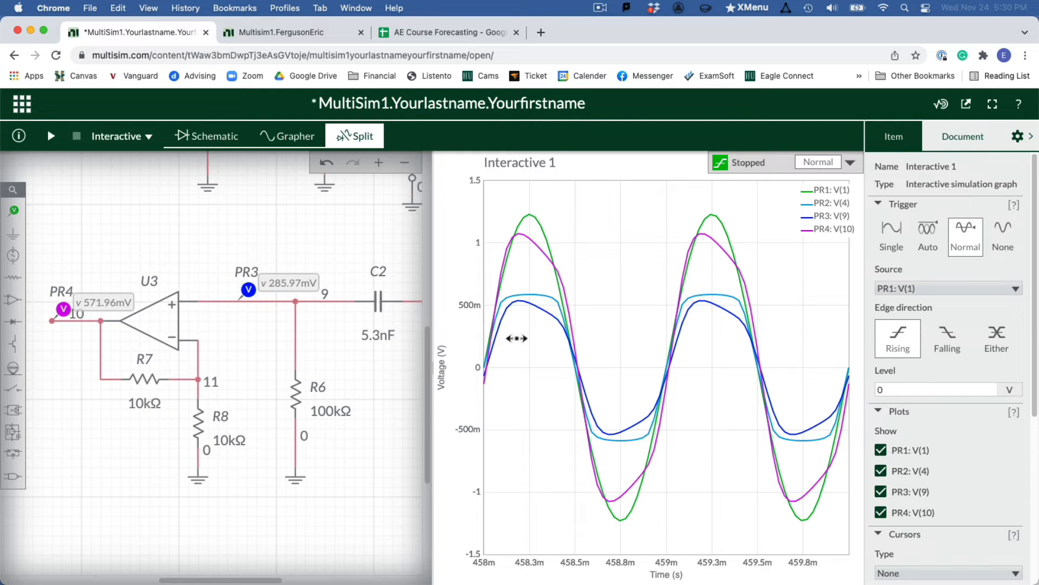
mouse_move(553, 316)
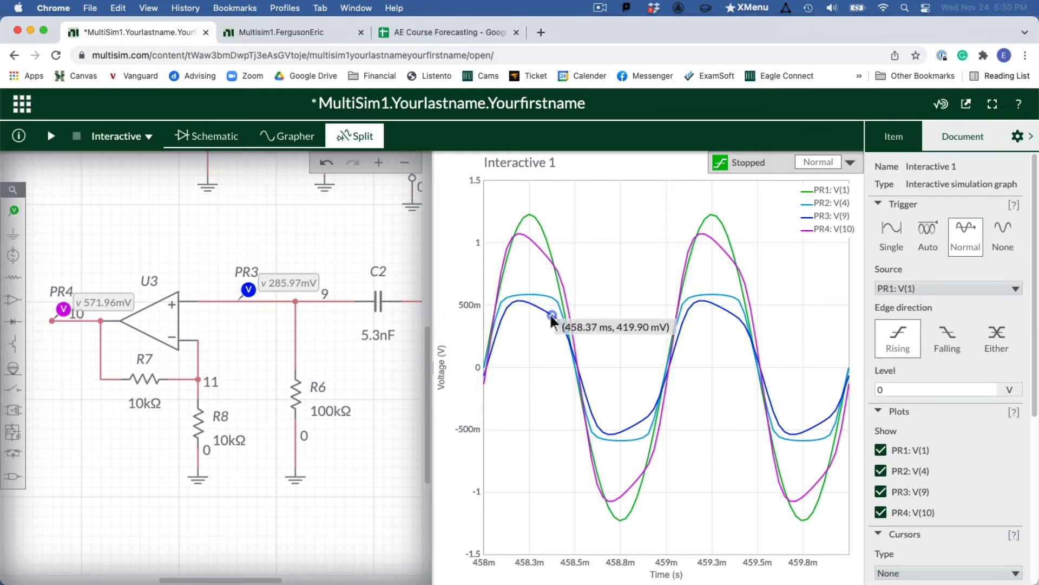
Step: Switch to the project instructions PDF in Preview and read the final scope screenshot and sweep measurement steps
key(super+Tab)
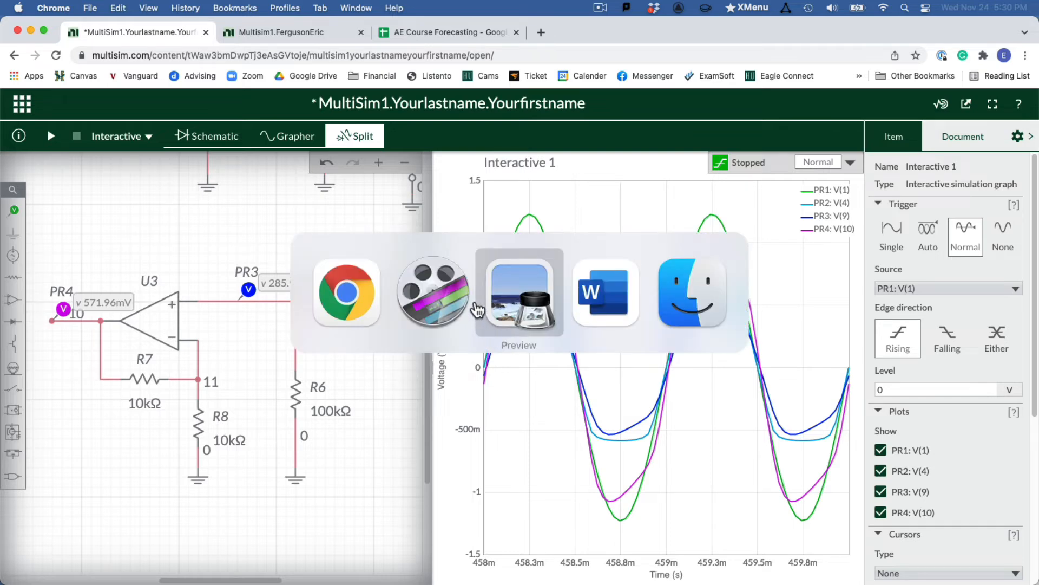
click(504, 305)
scroll(503, 299, down, 15)
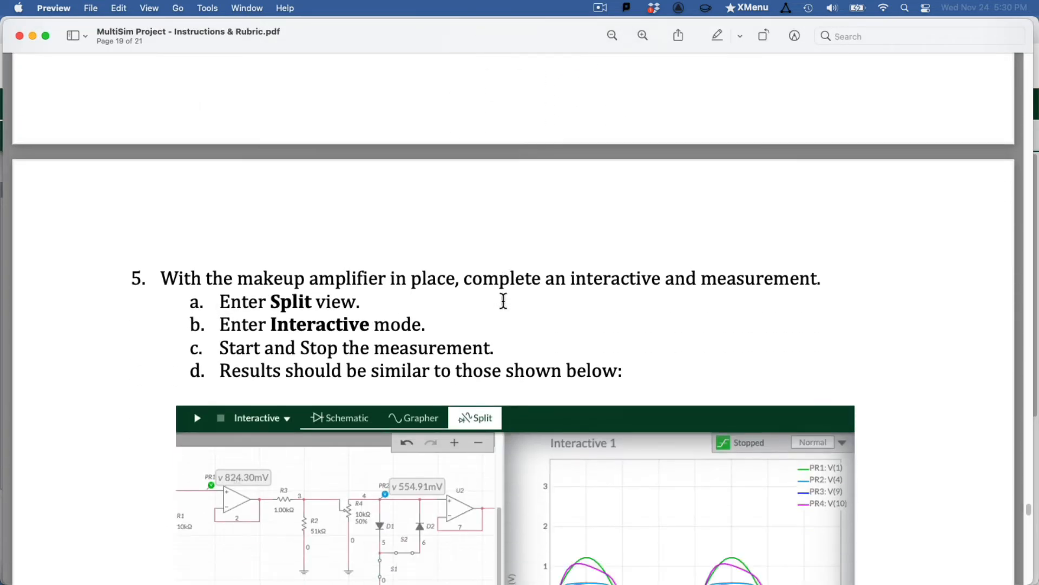
scroll(504, 301, down, 10)
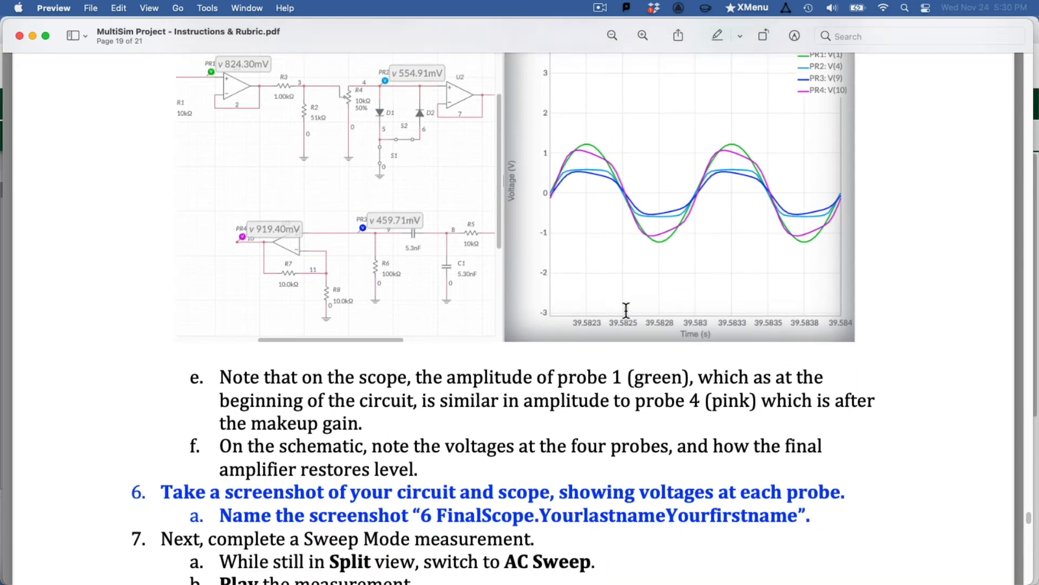
scroll(627, 310, down, 1)
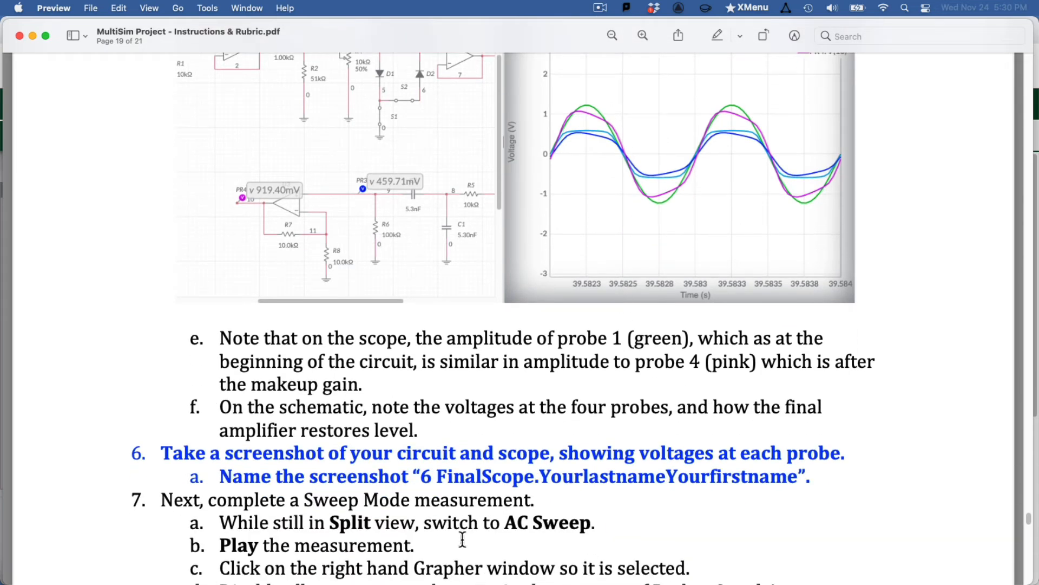
drag(425, 476, 729, 474)
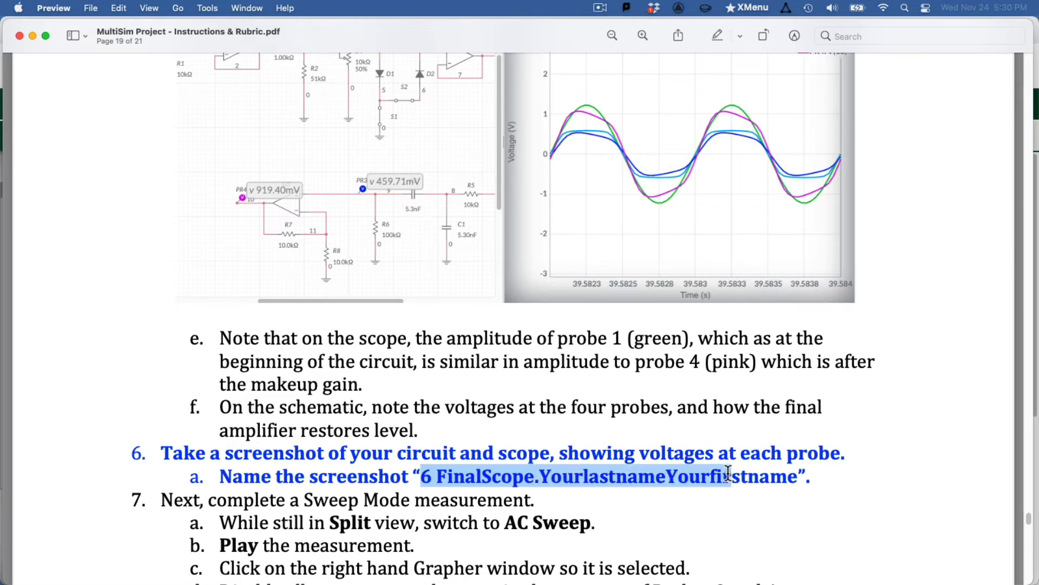
scroll(726, 473, down, 3)
Step: Return to Multisim in Chrome, change the simulation type to AC Sweep and run it
key(super+Tab)
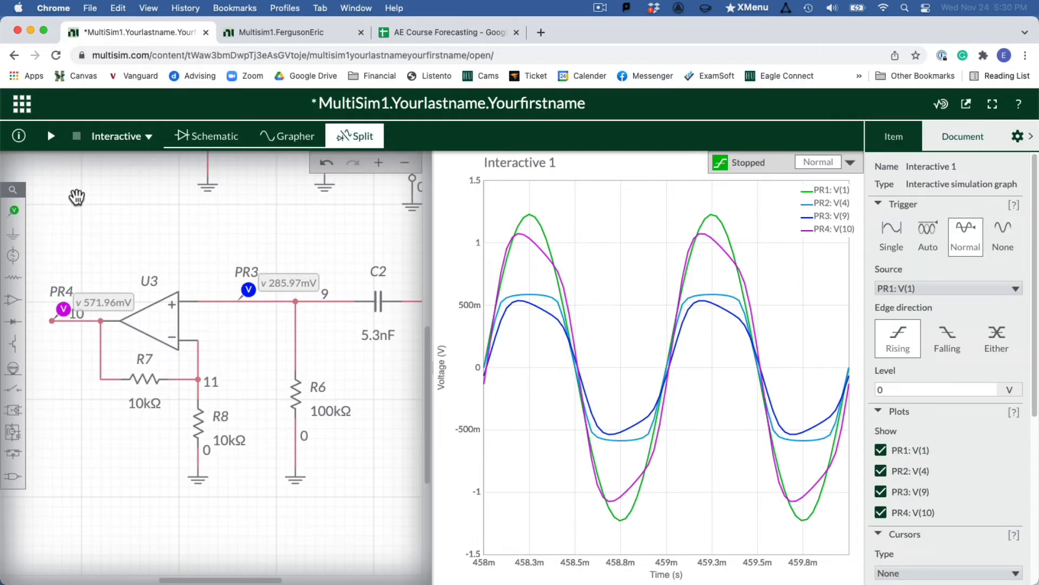
click(112, 140)
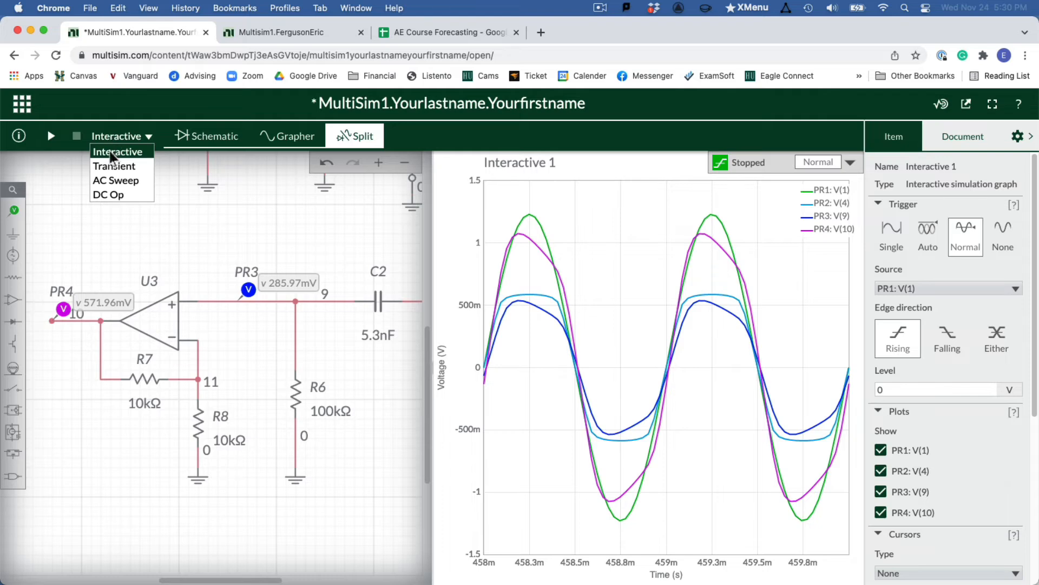
click(115, 182)
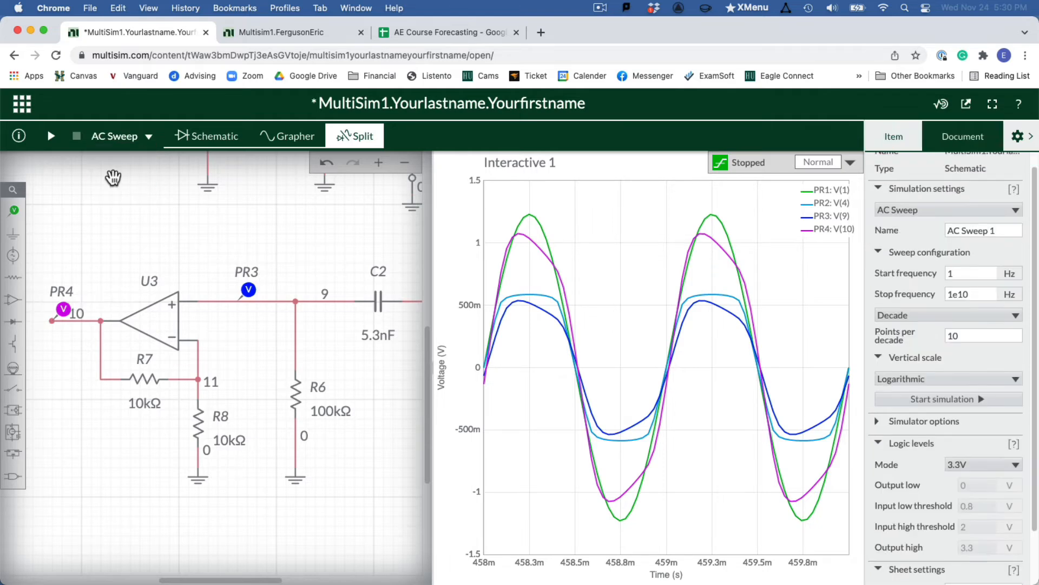
click(50, 136)
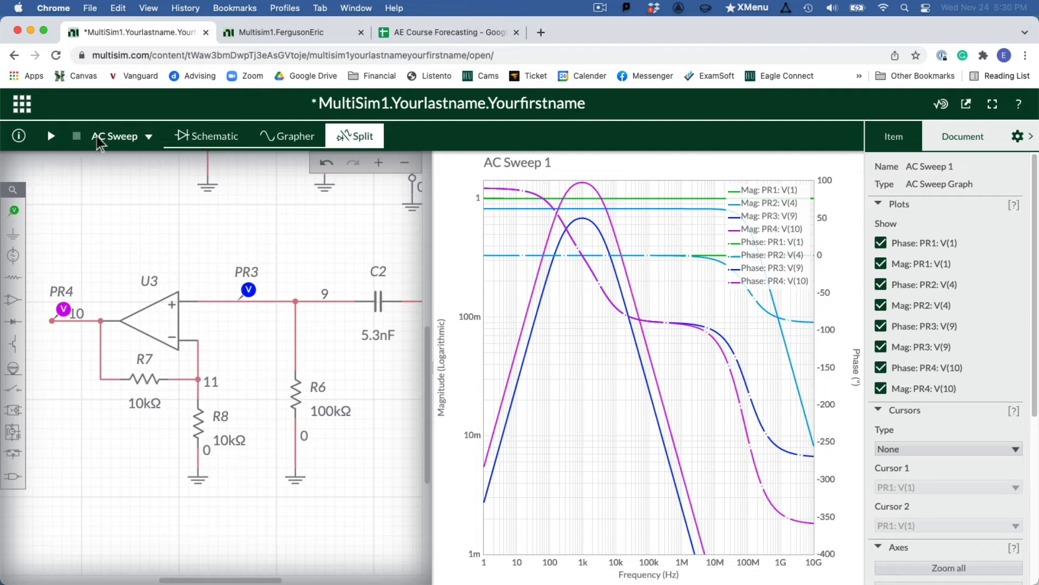
Step: Hide all traces of the AC Sweep graph except the magnitudes of PR3 and PR4
click(880, 243)
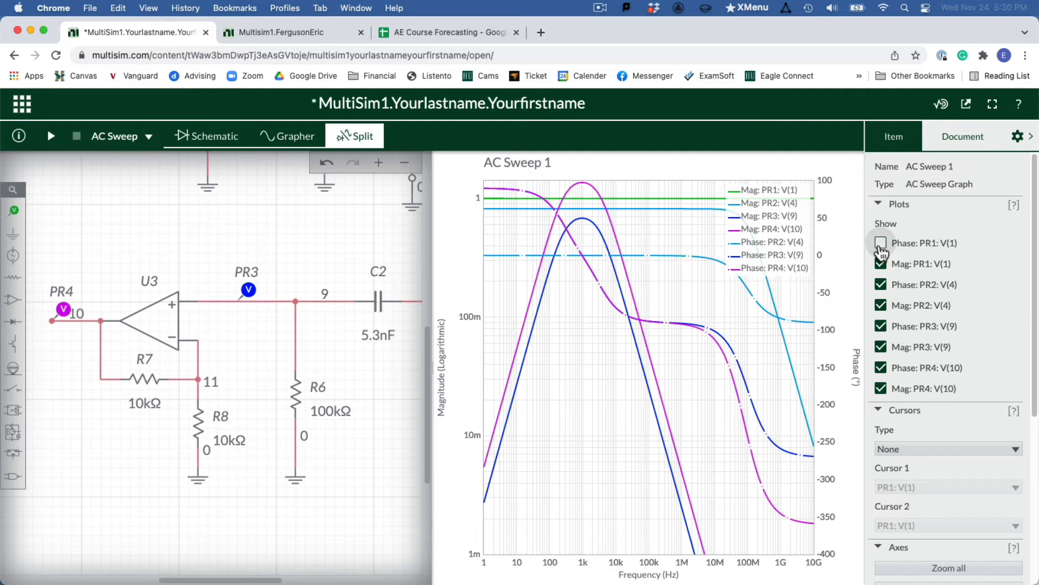
click(881, 264)
click(881, 284)
click(881, 305)
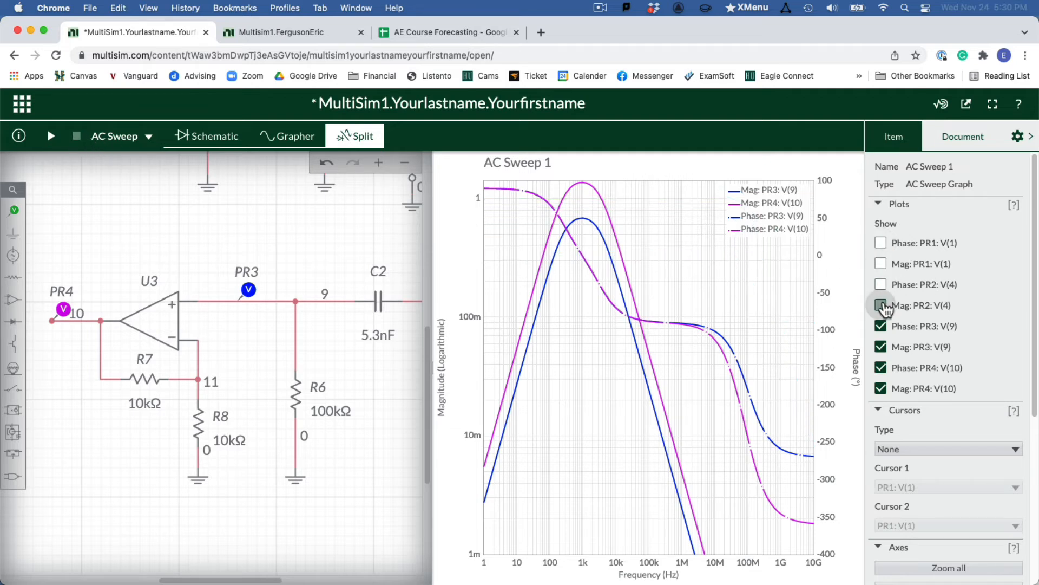
click(881, 326)
click(881, 347)
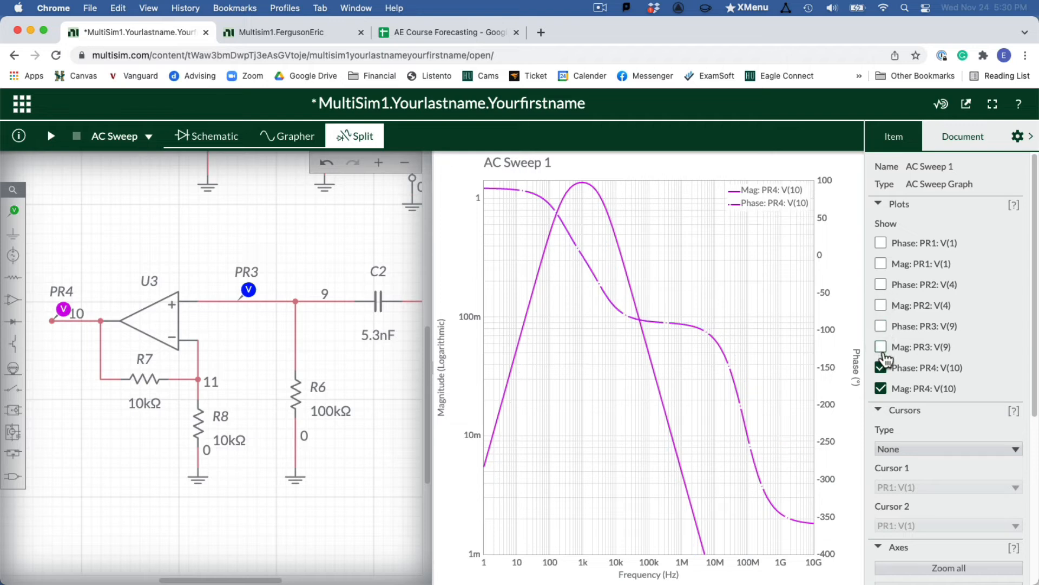
click(881, 367)
click(881, 347)
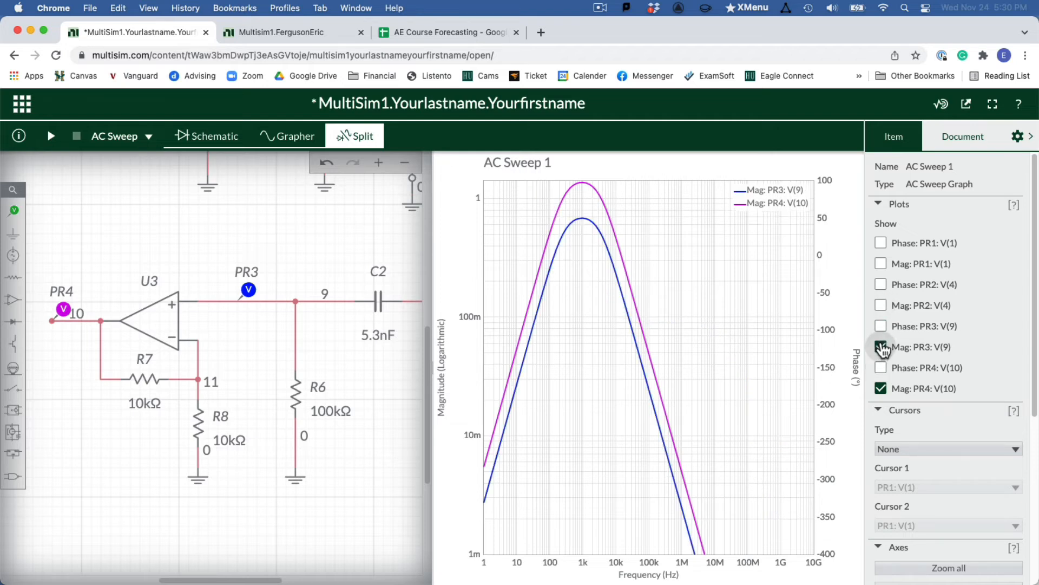
Step: Apply the 20 Hz to 20K Hz frequency range to the sweep graph and set its magnitude scale to Decibel
mouse_move(563, 241)
scroll(1006, 432, down, 5)
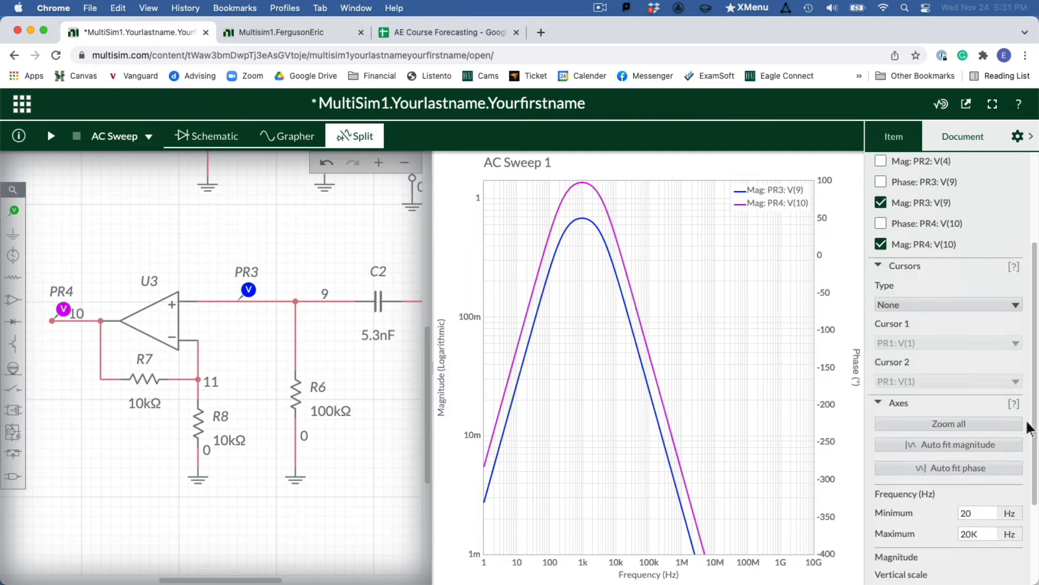
click(978, 387)
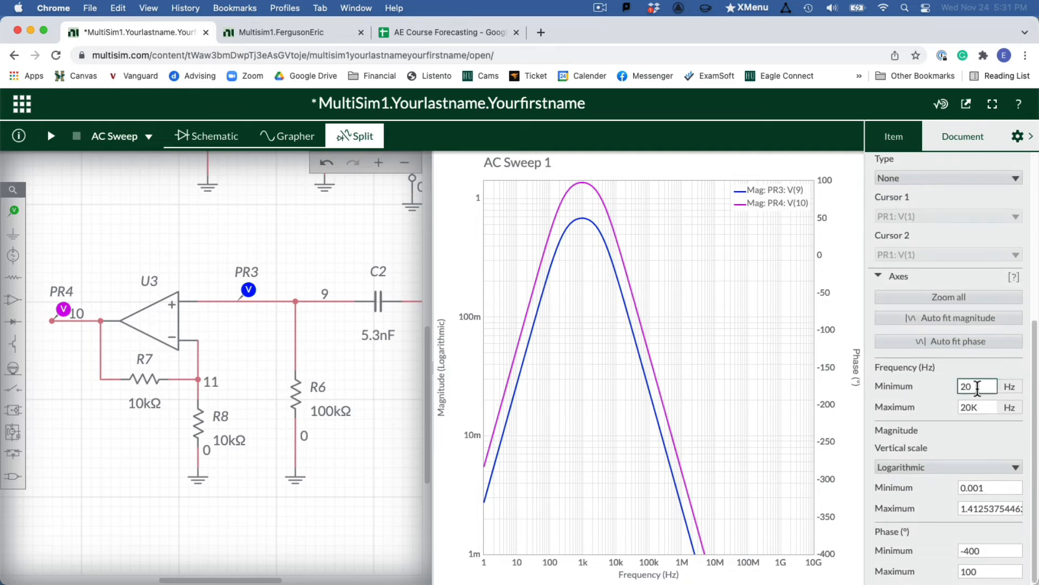
click(979, 470)
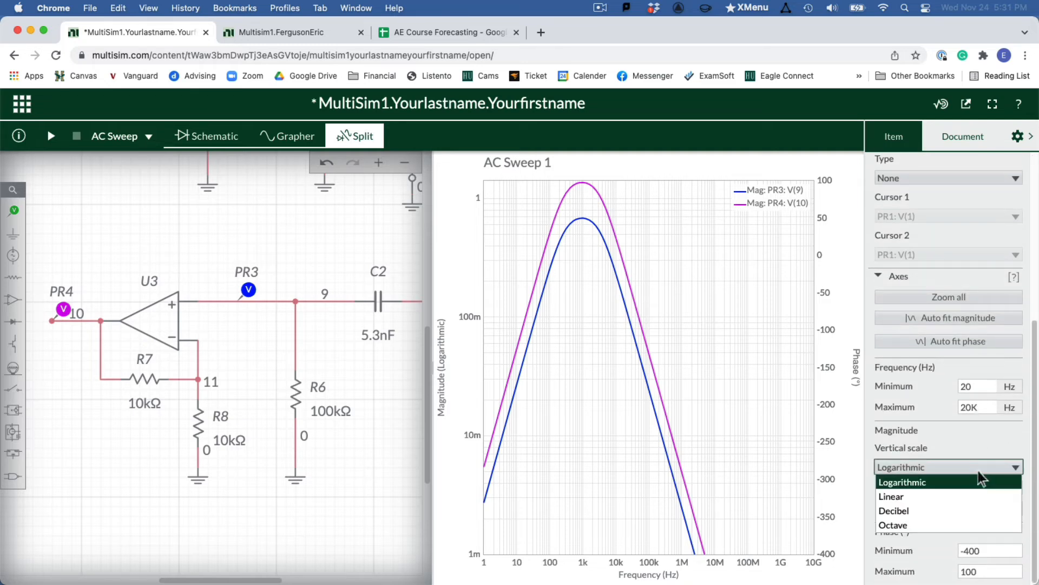
click(950, 508)
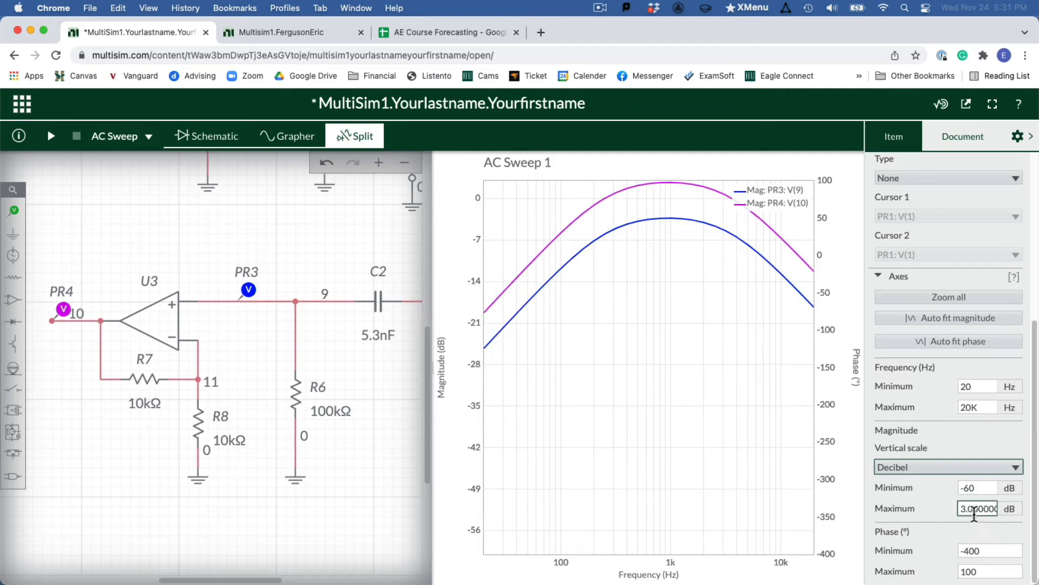
mouse_move(594, 211)
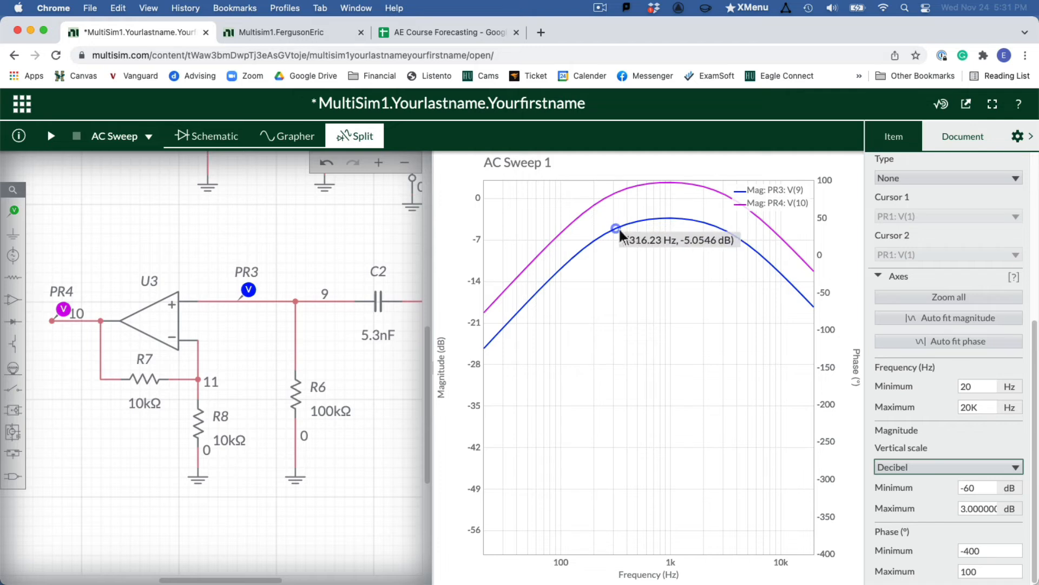
mouse_move(684, 583)
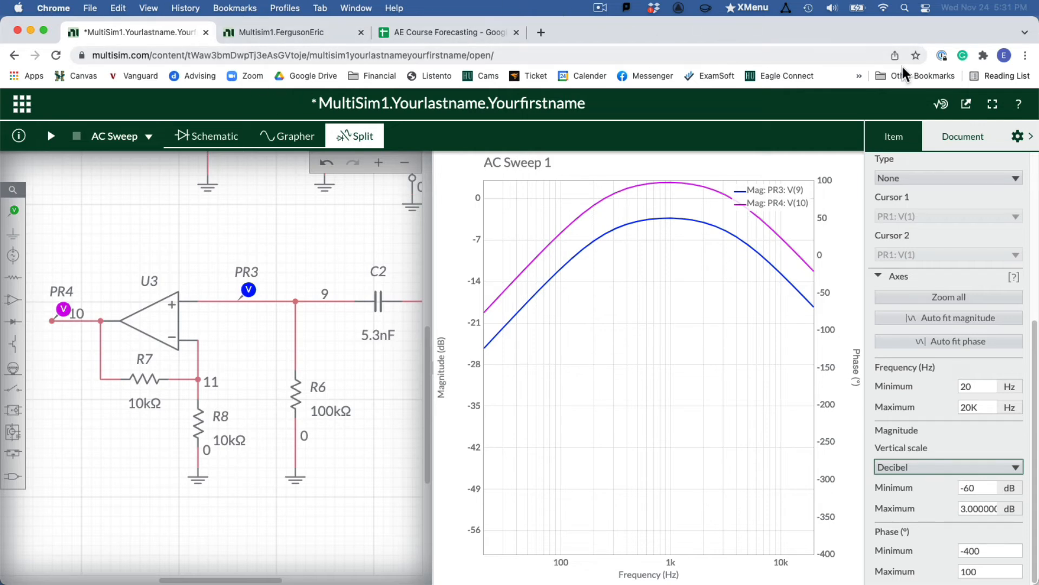
click(585, 104)
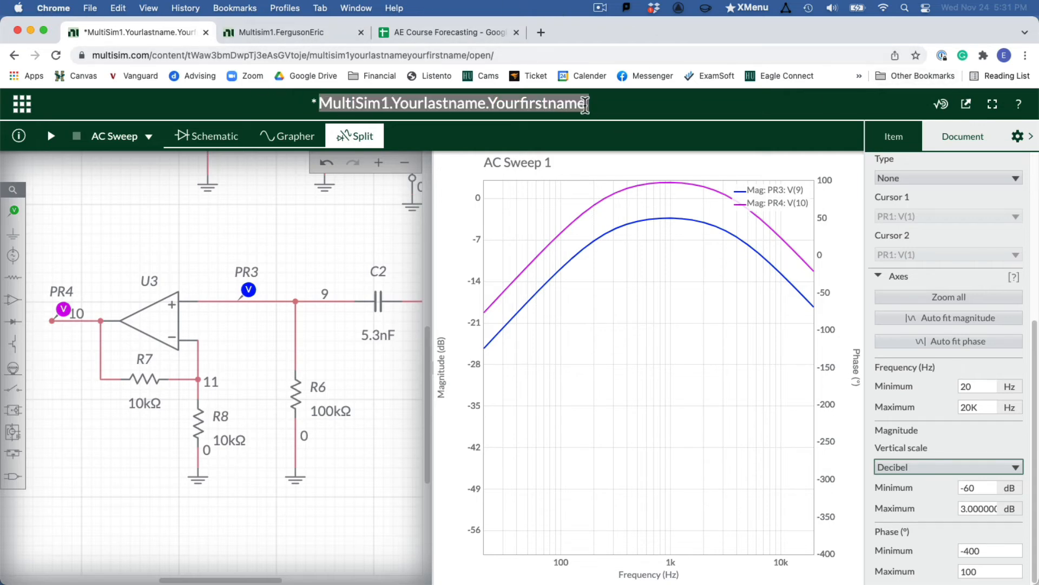
key(Return)
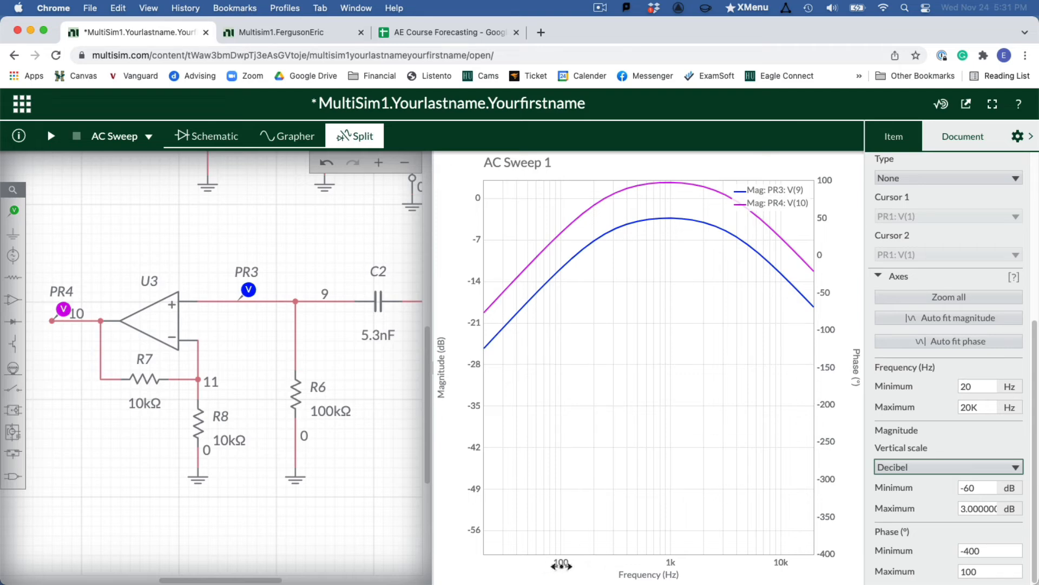
Step: Switch to the instructions PDF in Preview and review the sweep settings, the FinalSweep screenshot name, and the saving and submission steps
key(super+Tab)
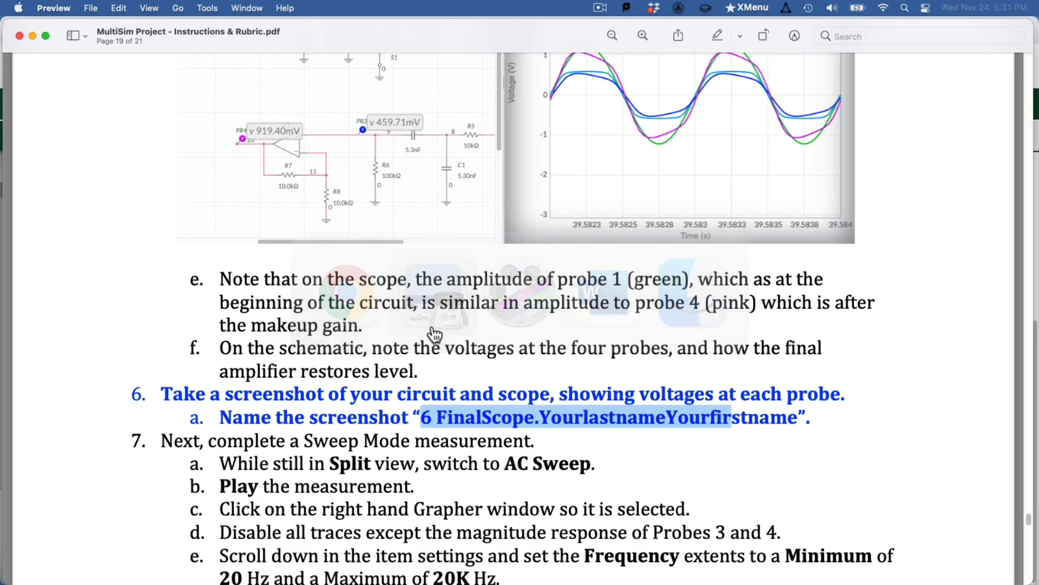
scroll(514, 411, down, 5)
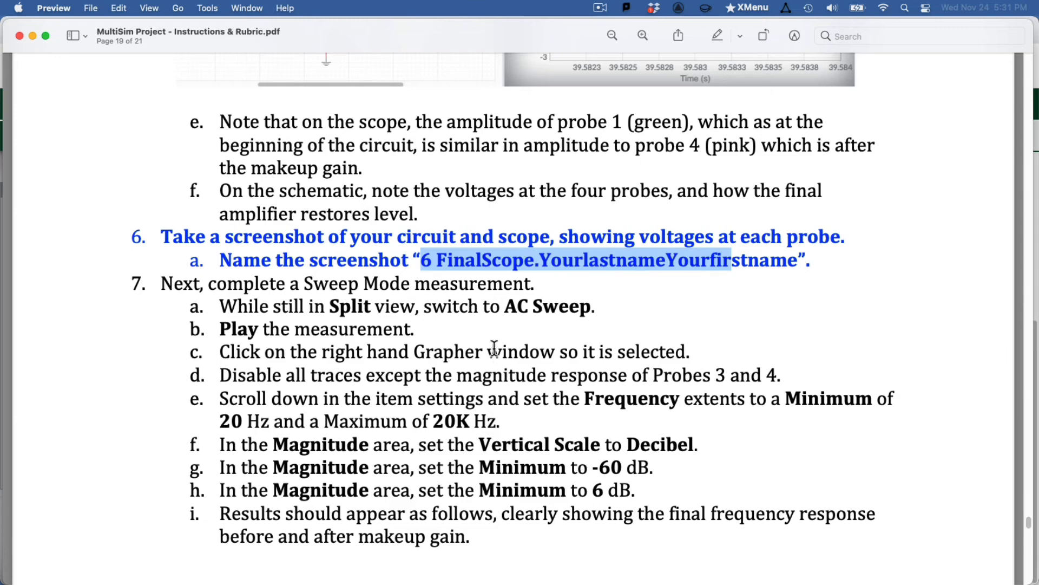
scroll(494, 349, down, 15)
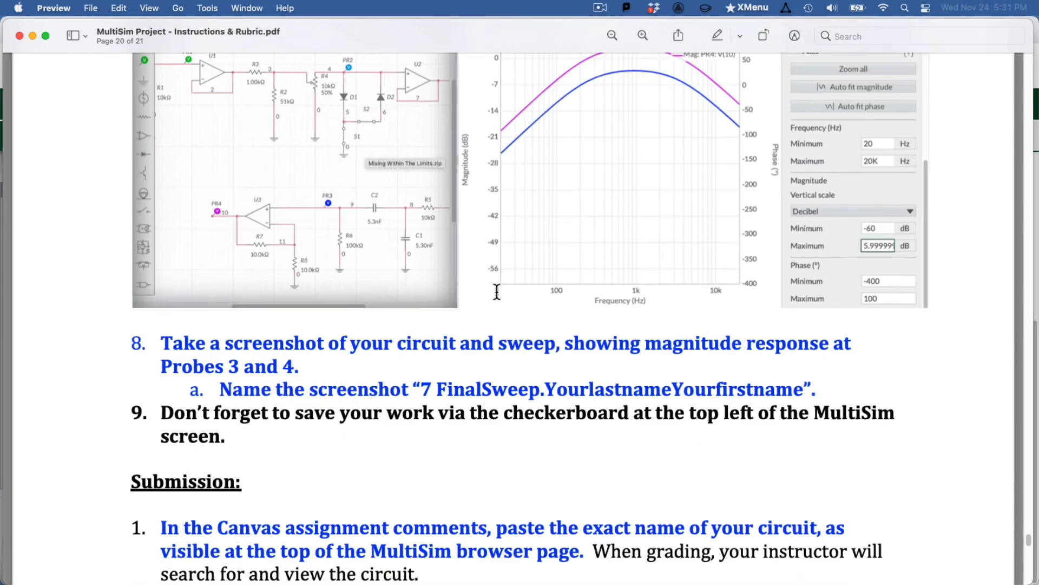
scroll(497, 292, down, 3)
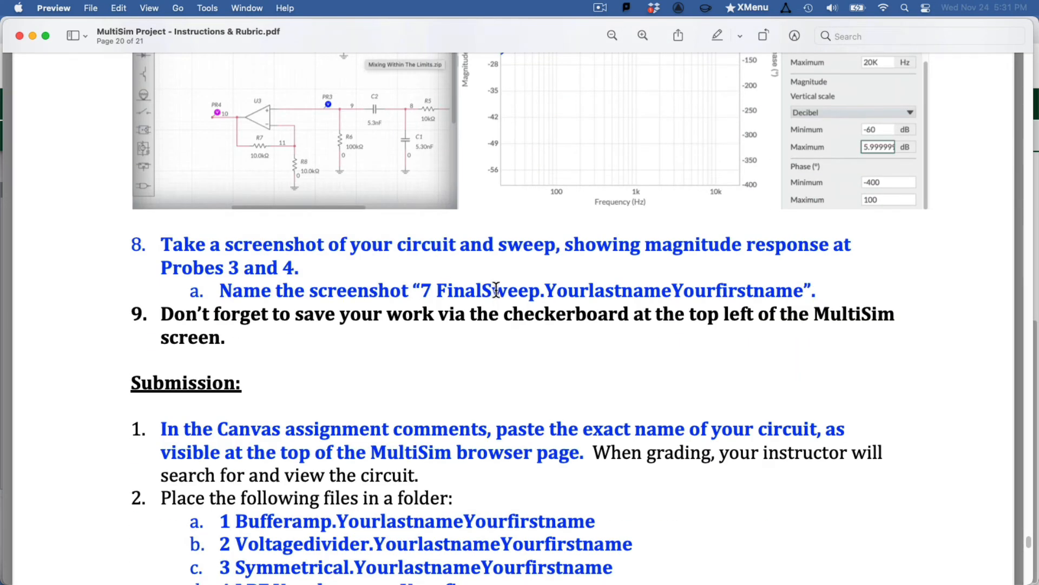
drag(420, 291, 786, 282)
click(424, 290)
scroll(475, 296, down, 1)
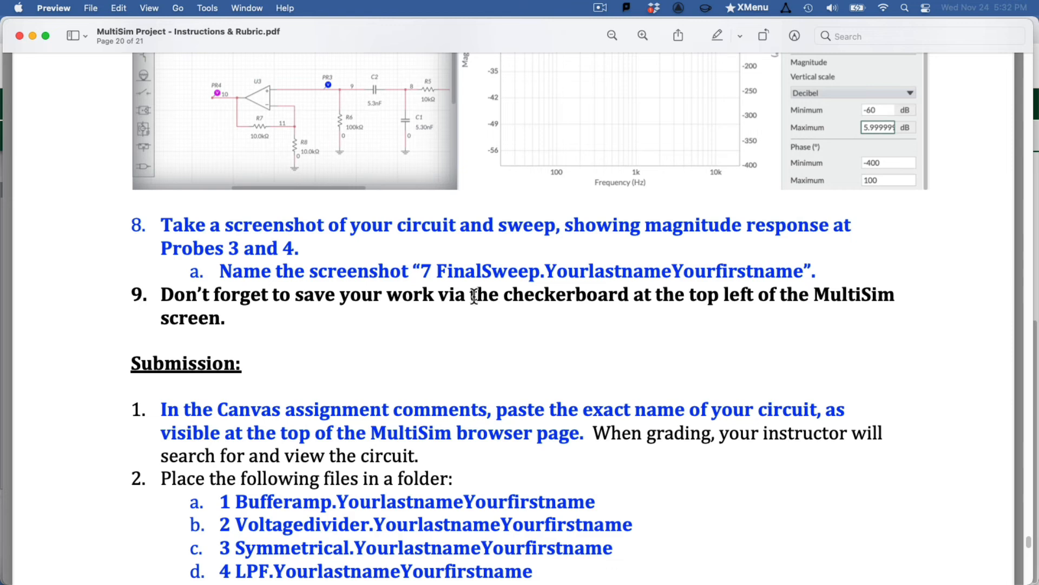
scroll(476, 295, down, 8)
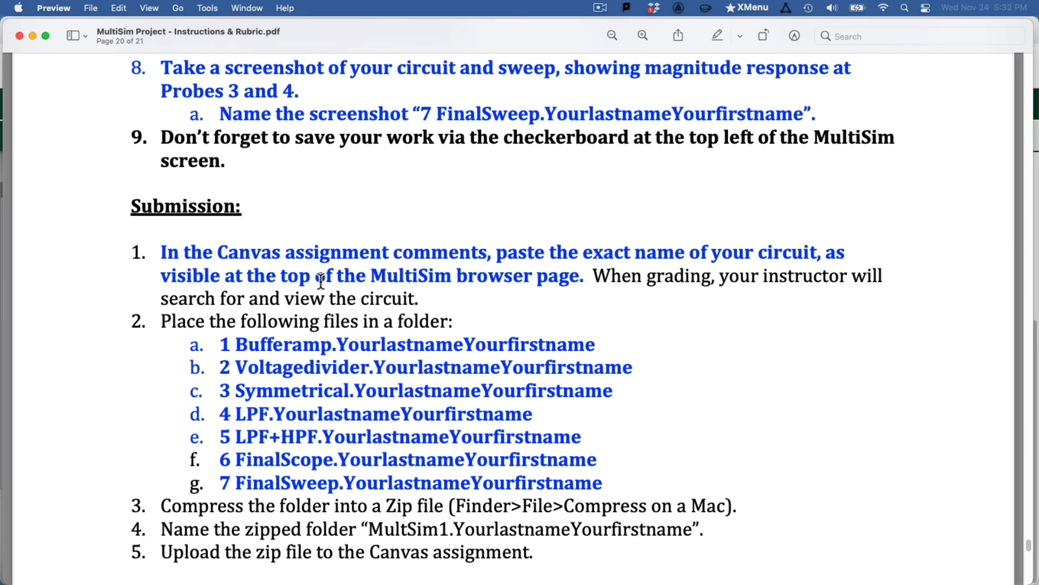
Step: Copy the circuit's name from its title in Multisim and return to the submission file list in the Preview PDF
key(super+Tab)
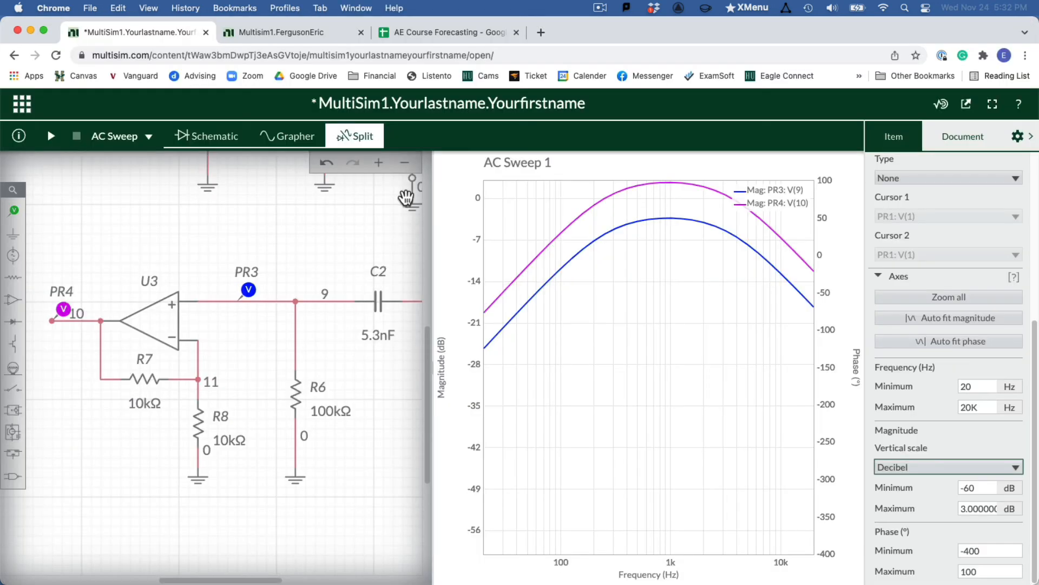
click(422, 108)
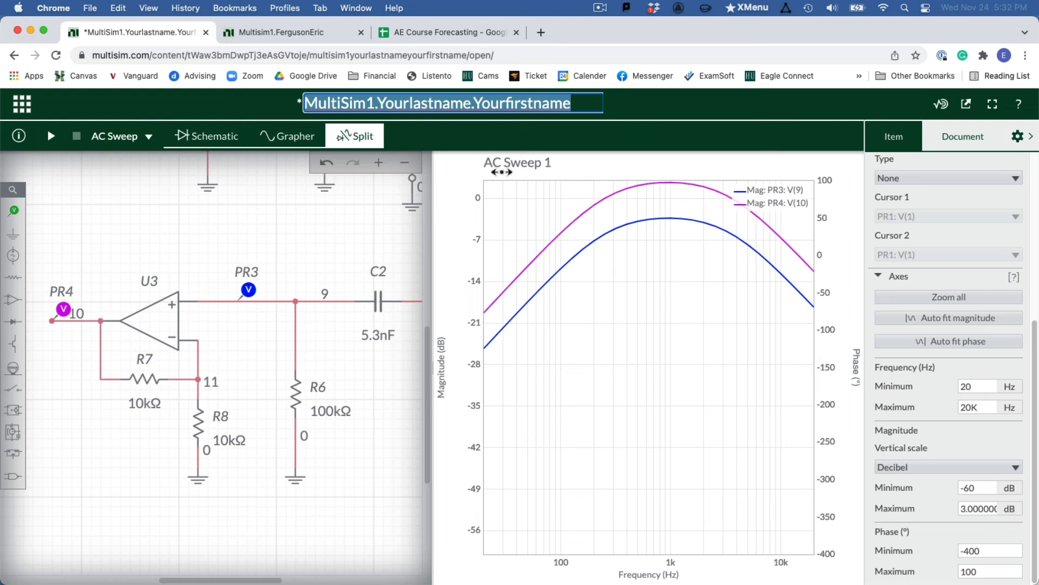
key(super+c)
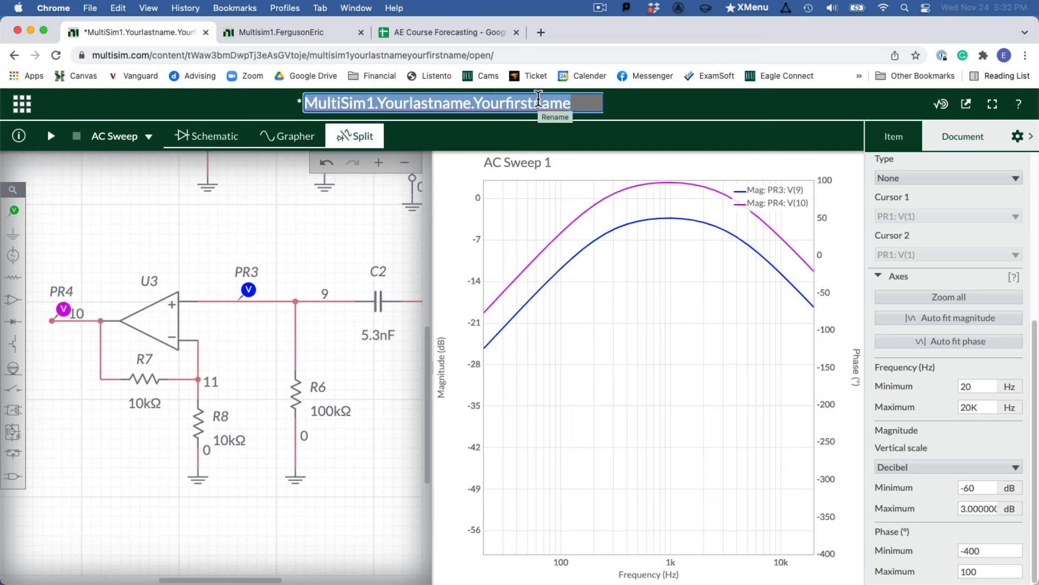
key(super+Tab)
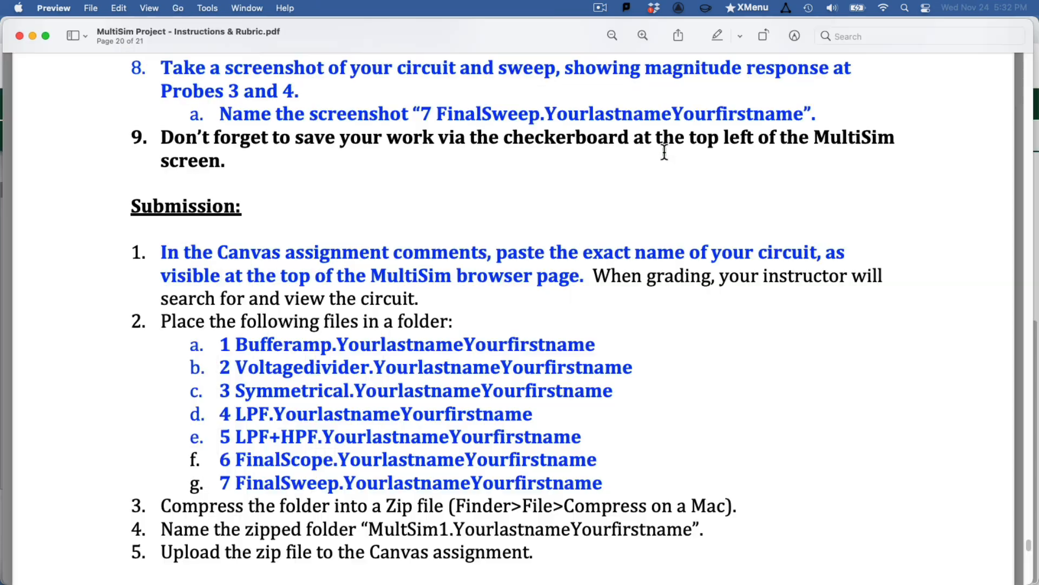
scroll(632, 269, down, 3)
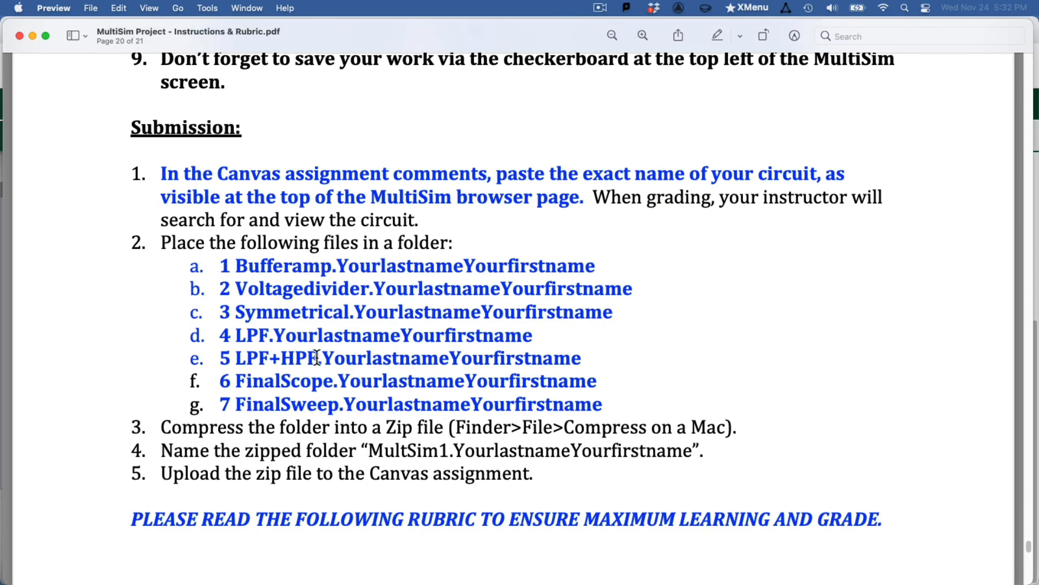